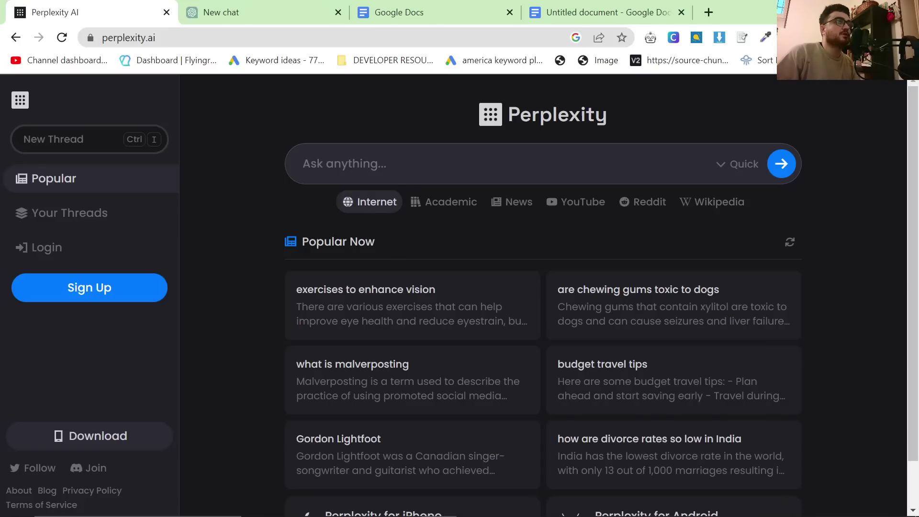
Step: Ask Perplexity 'what are the best suit brands?' and scroll back to the top of the answer
{"action": "left_click", "coordinate": [457, 143]}
{"action": "type", "text": "what are th"}
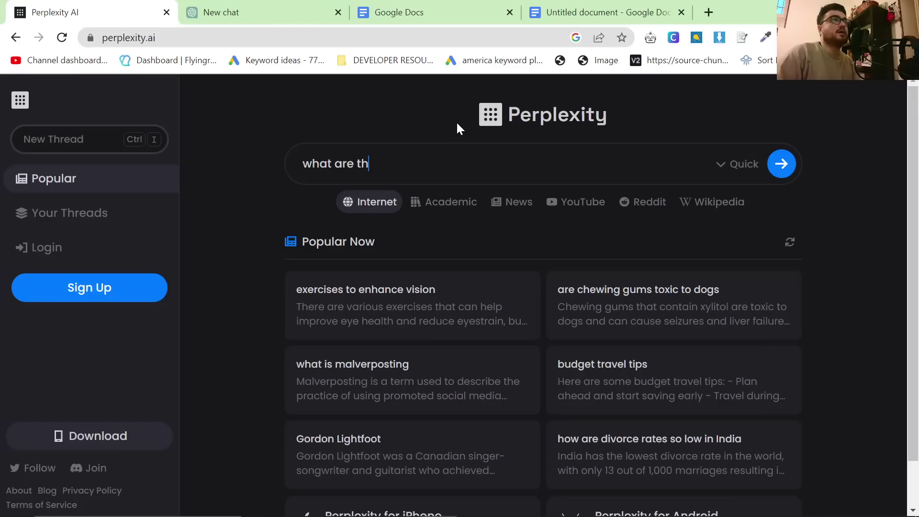
{"action": "type", "text": "e best suit brands?"}
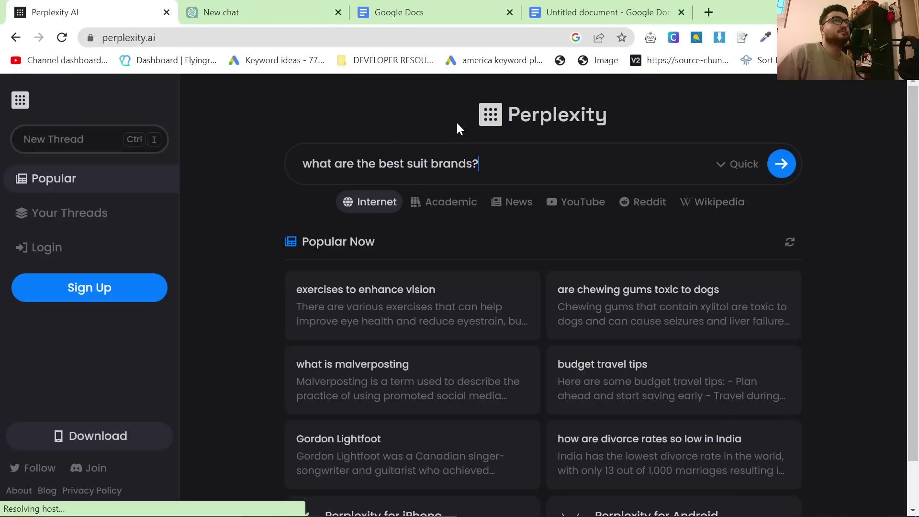
{"action": "key", "text": "Return"}
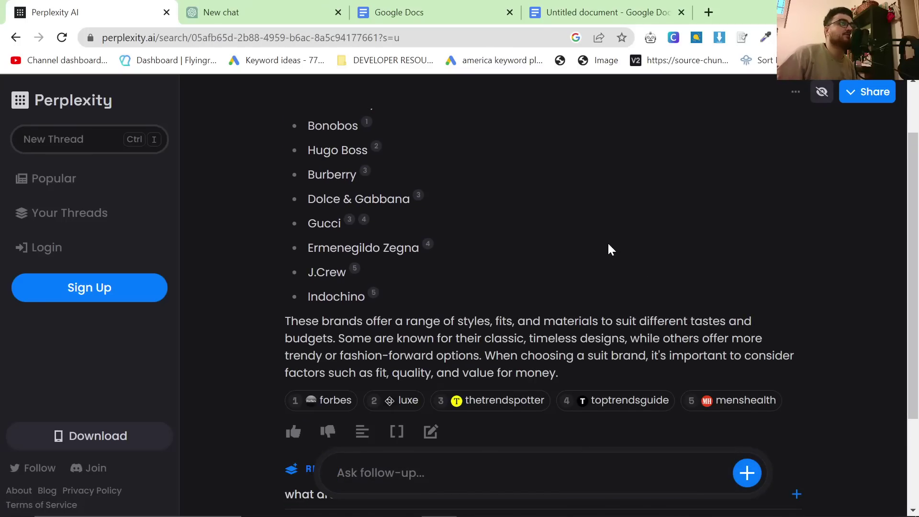
{"action": "scroll", "coordinate": [594, 246], "scroll_direction": "up", "scroll_amount": 2}
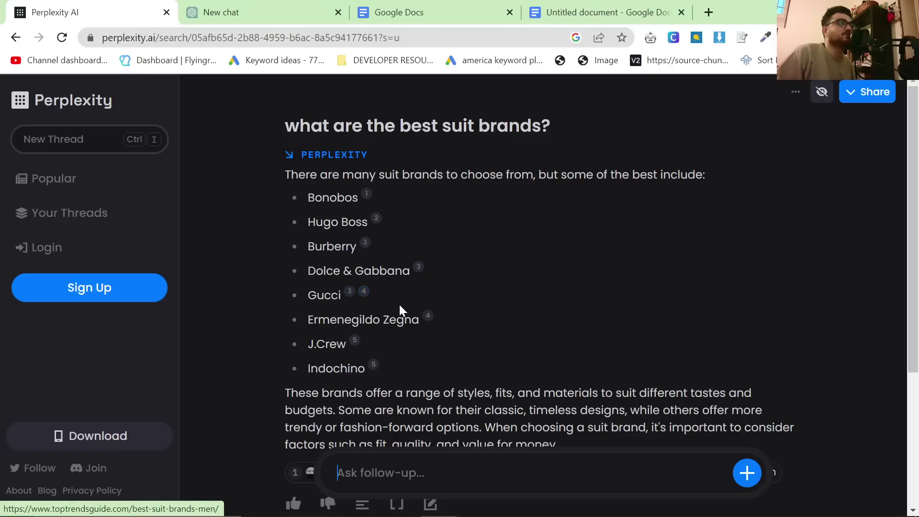
Step: Open Gucci's cited source in a new tab, then return to the Perplexity answer
{"action": "left_click", "coordinate": [350, 292]}
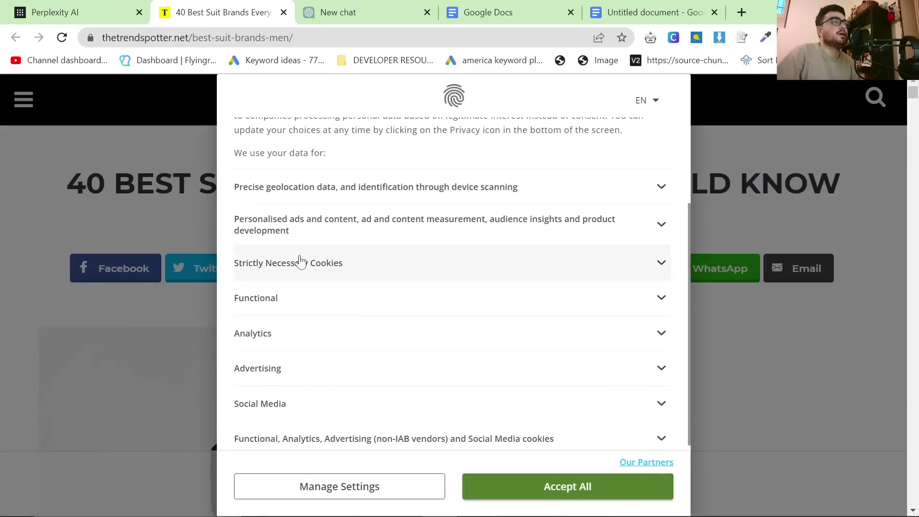
{"action": "key", "text": "ctrl+shift+Tab"}
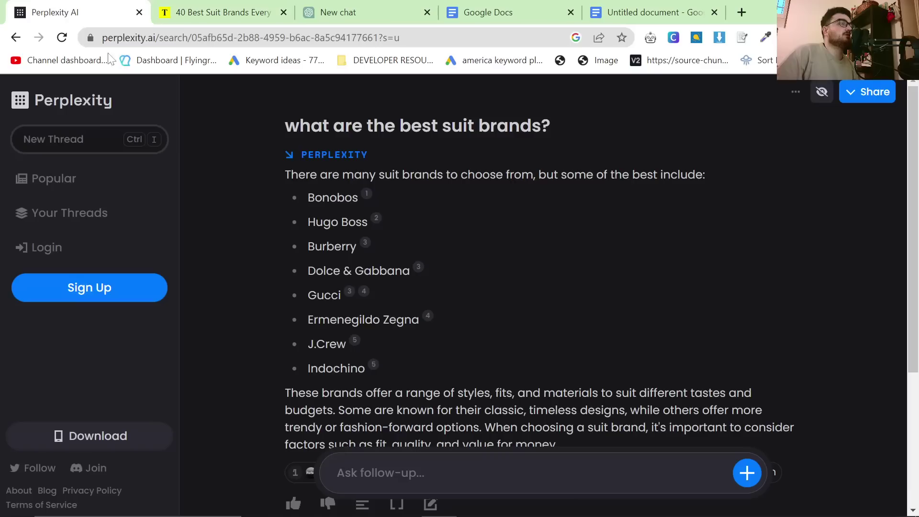
{"action": "scroll", "coordinate": [504, 316], "scroll_direction": "down", "scroll_amount": 2}
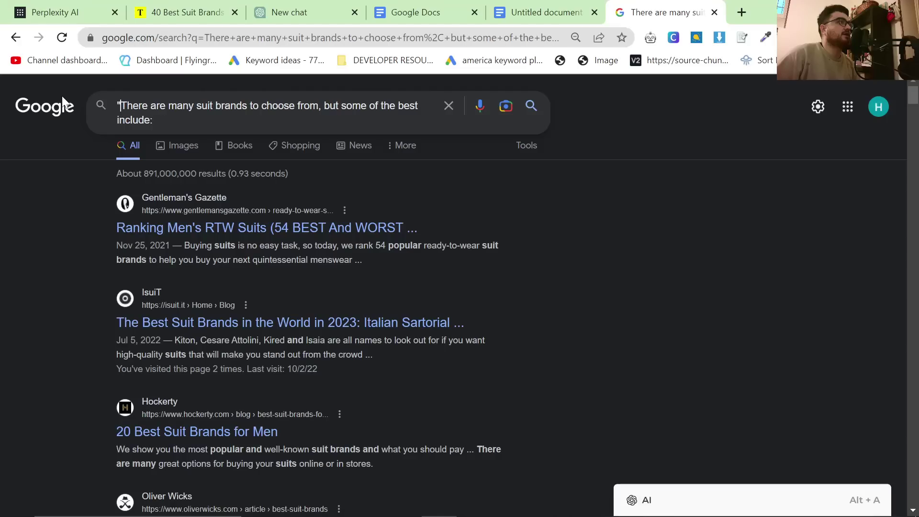
Step: Search Google for the opening sentence as an exact quoted phrase, which finds no results
{"action": "left_click", "coordinate": [186, 135]}
{"action": "left_click_drag", "start_coordinate": [396, 106], "coordinate": [662, 99]}
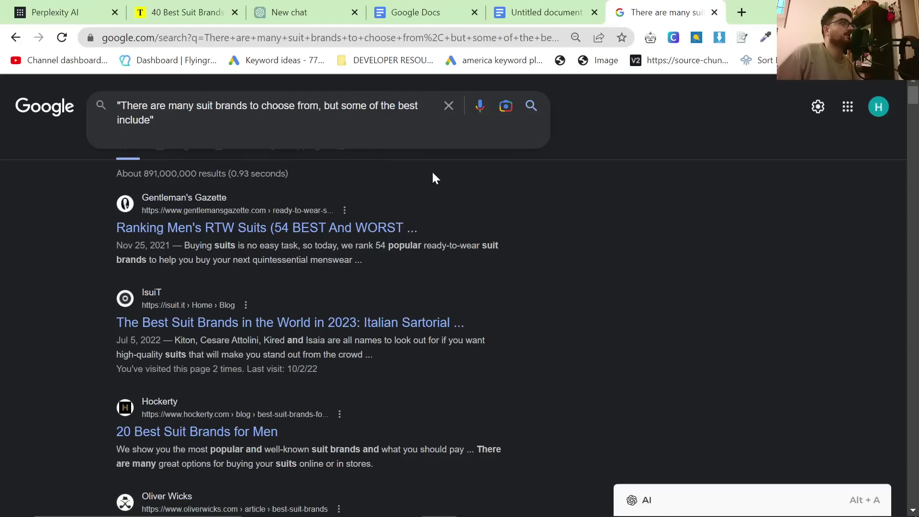
{"action": "key", "text": "Return"}
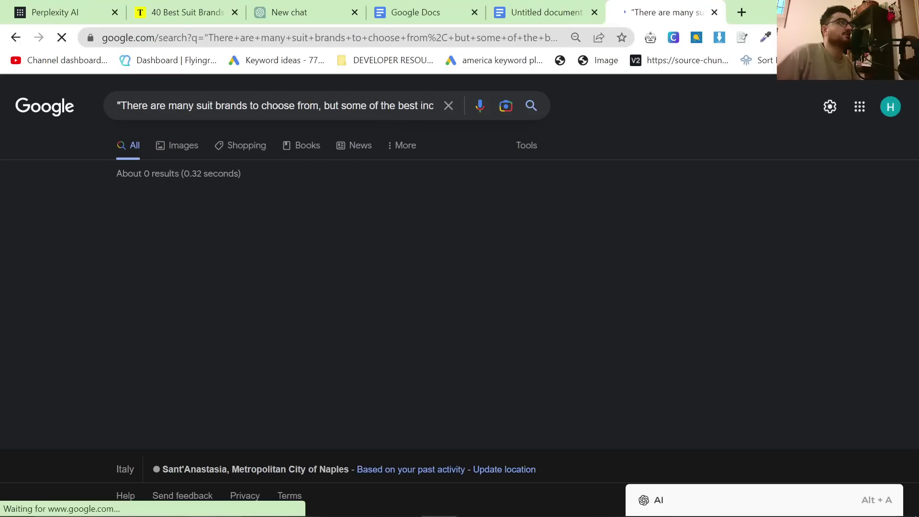
{"action": "left_click_drag", "start_coordinate": [383, 105], "coordinate": [717, 111]}
{"action": "key", "text": "Return"}
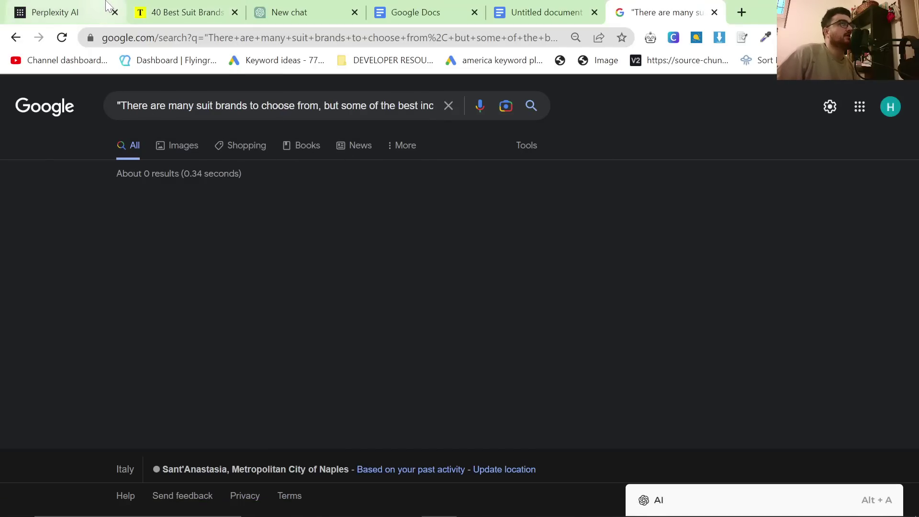
Step: Copy the opening sentence from Perplexity and search it on Google with allintext:
{"action": "left_click", "coordinate": [72, 12]}
{"action": "left_click_drag", "start_coordinate": [283, 176], "coordinate": [702, 176]}
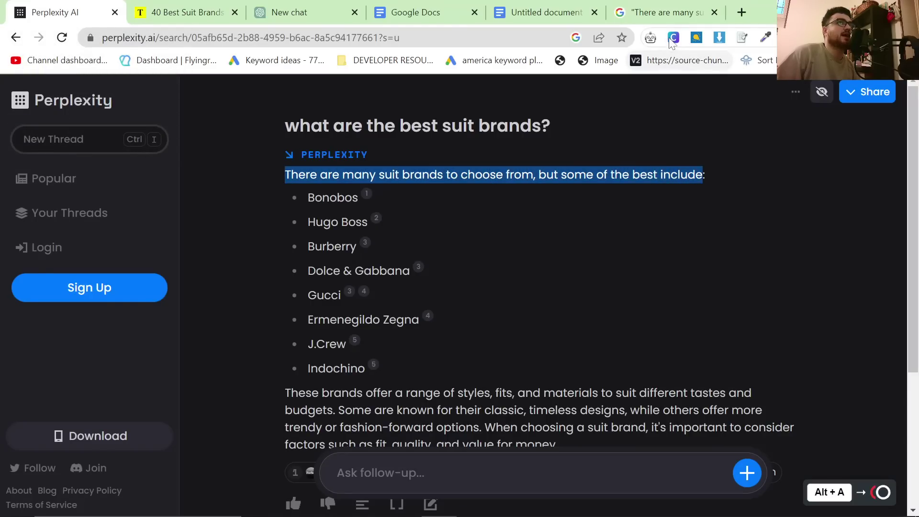
{"action": "left_click", "coordinate": [665, 12]}
{"action": "triple_click", "coordinate": [374, 106]}
{"action": "key", "text": "ctrl+c"}
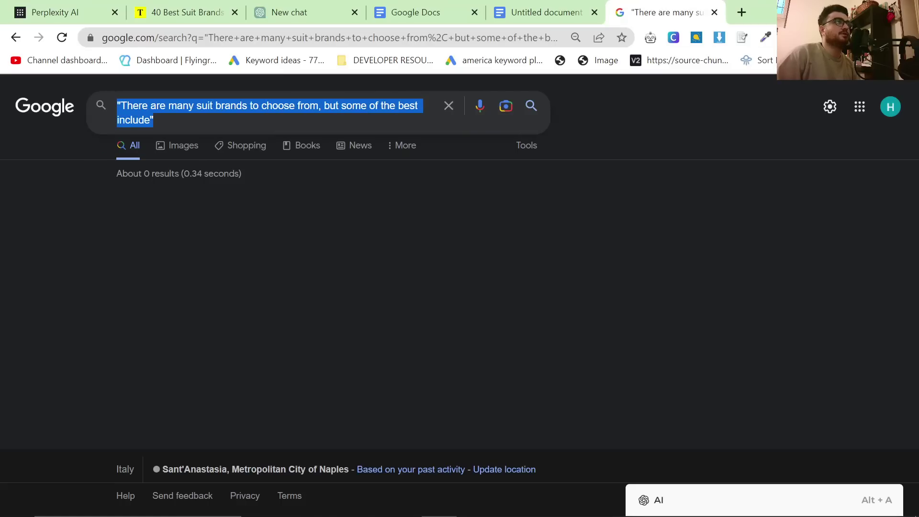
{"action": "type", "text": "allintext:"}
{"action": "key", "text": "ctrl+v"}
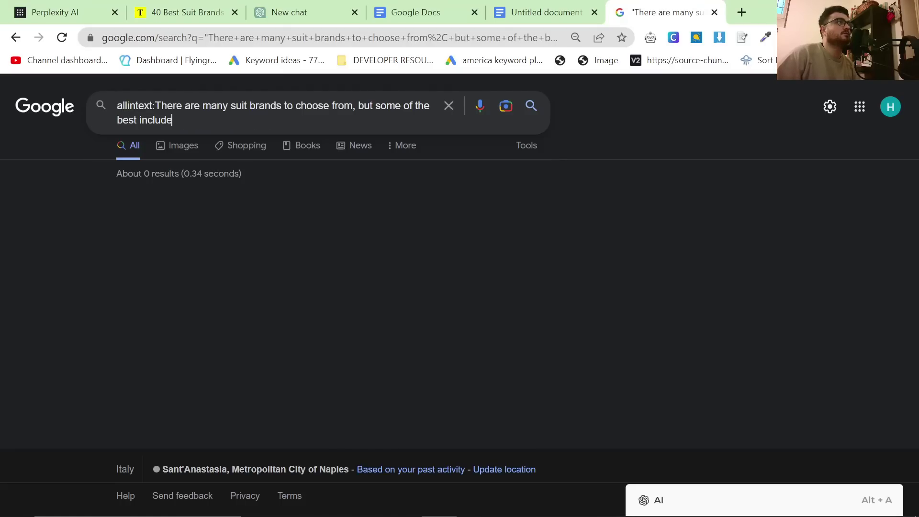
{"action": "key", "text": "Return"}
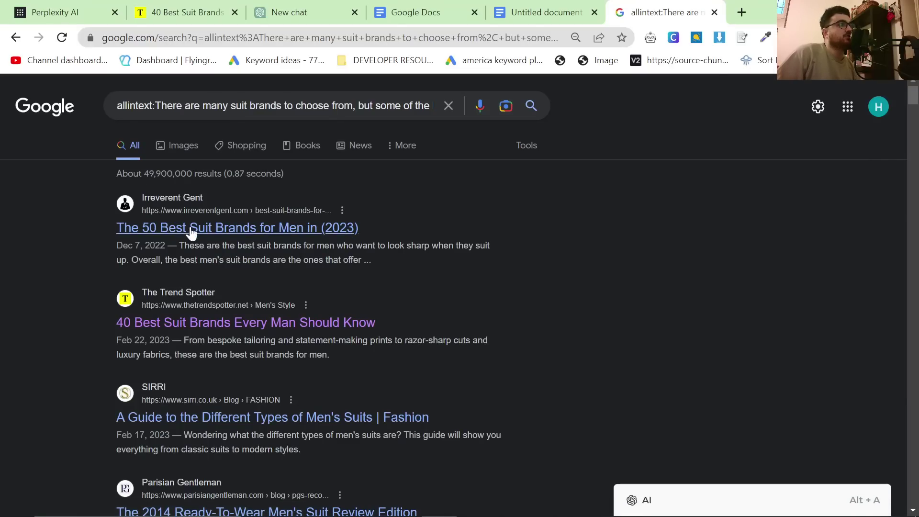
Step: Back in Perplexity, clear the selection and pick the related question 'what are the most expensive suit brands'
{"action": "left_click", "coordinate": [53, 12]}
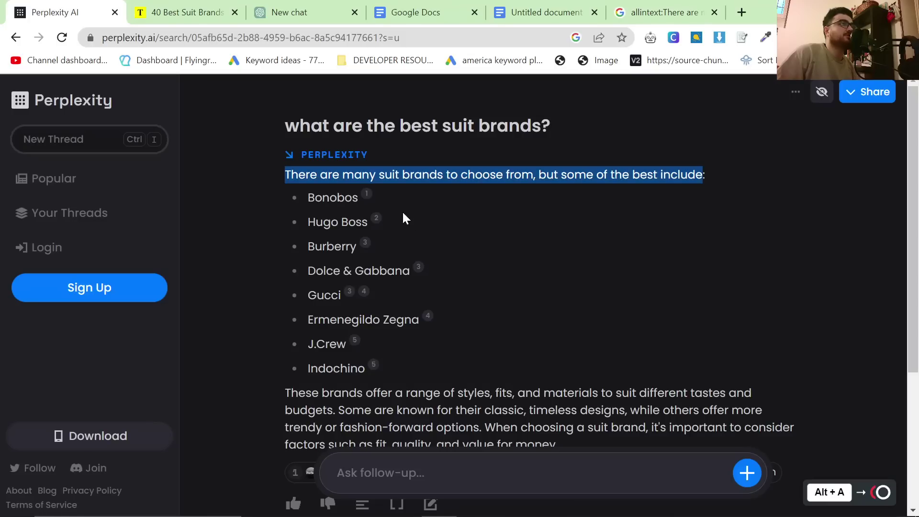
{"action": "left_click", "coordinate": [676, 254]}
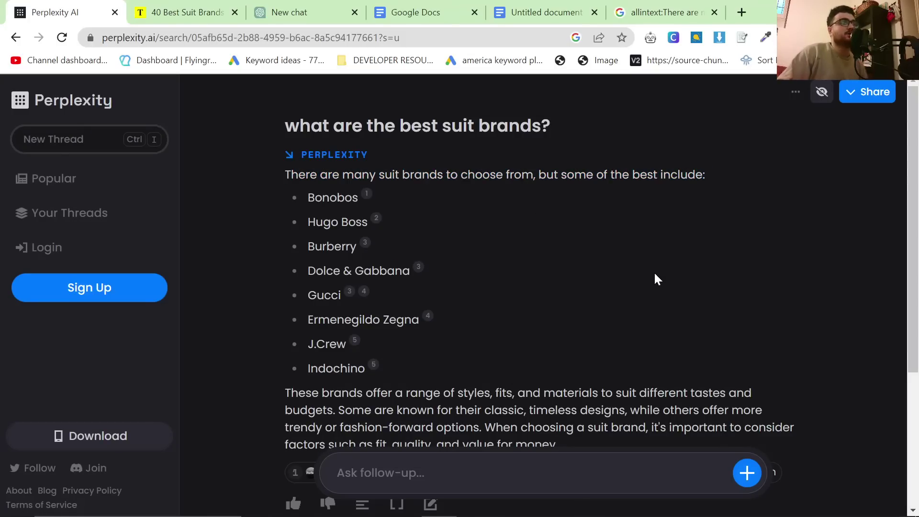
{"action": "scroll", "coordinate": [651, 275], "scroll_direction": "down", "scroll_amount": 3}
{"action": "scroll", "coordinate": [495, 299], "scroll_direction": "down", "scroll_amount": 1}
{"action": "scroll", "coordinate": [494, 299], "scroll_direction": "up", "scroll_amount": 2}
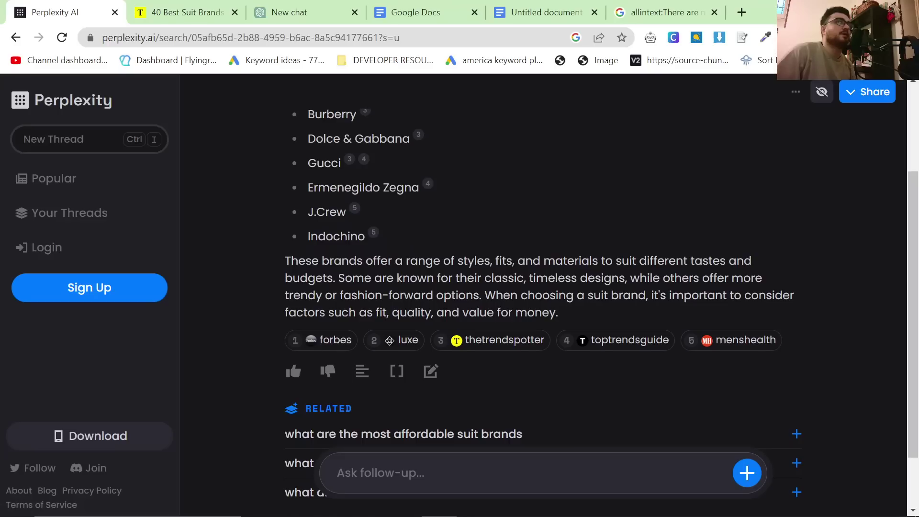
{"action": "scroll", "coordinate": [468, 304], "scroll_direction": "down", "scroll_amount": 2}
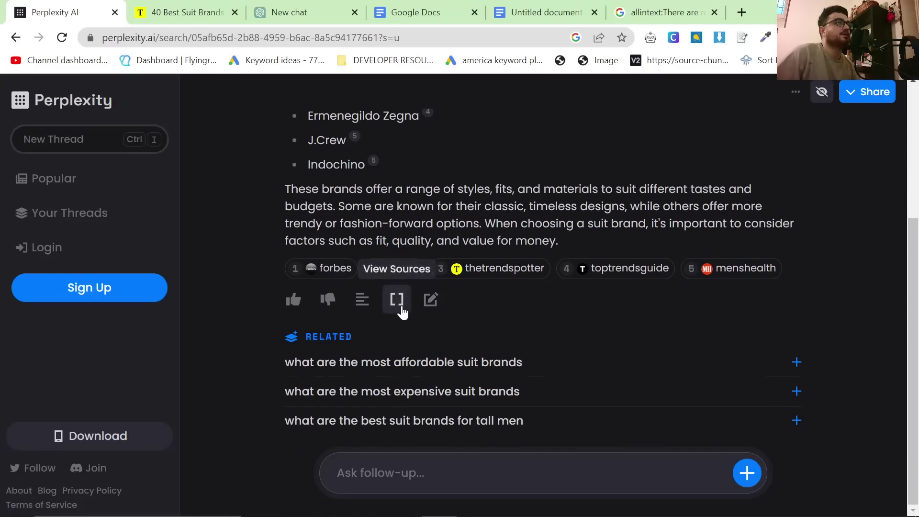
{"action": "left_click", "coordinate": [297, 306]}
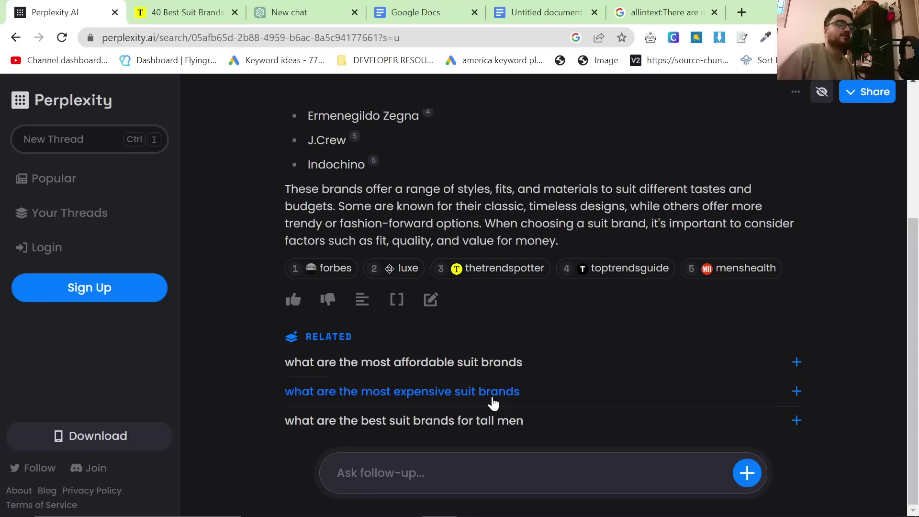
Step: Ask the expensive suit brands follow-up, then select Kiton through Isaia in the answer
{"action": "left_click", "coordinate": [493, 403]}
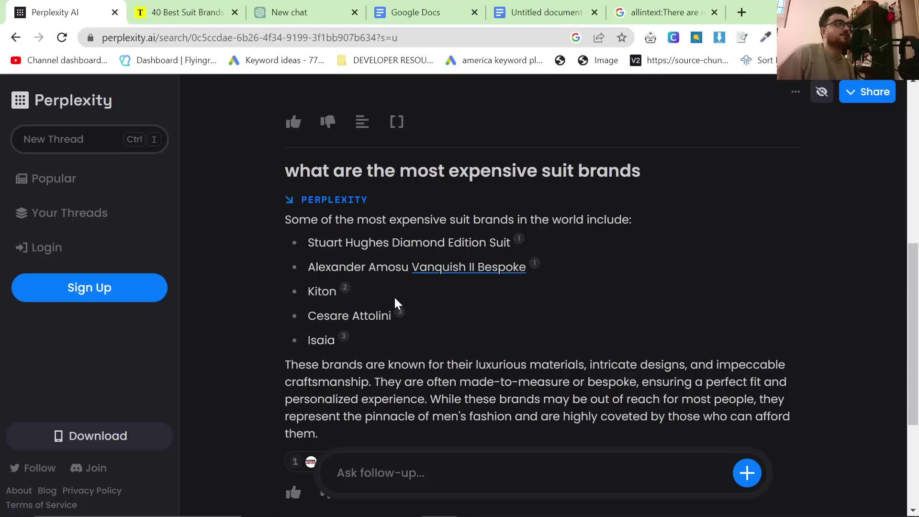
{"action": "scroll", "coordinate": [396, 304], "scroll_direction": "down", "scroll_amount": 1}
{"action": "key", "text": "alt+a"}
{"action": "left_click_drag", "start_coordinate": [356, 271], "coordinate": [296, 226]}
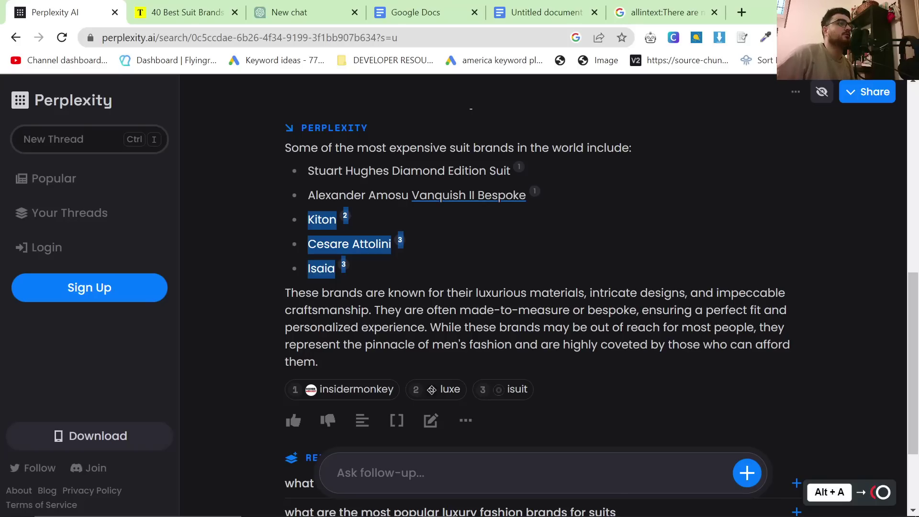
{"action": "scroll", "coordinate": [440, 340], "scroll_direction": "down", "scroll_amount": 2}
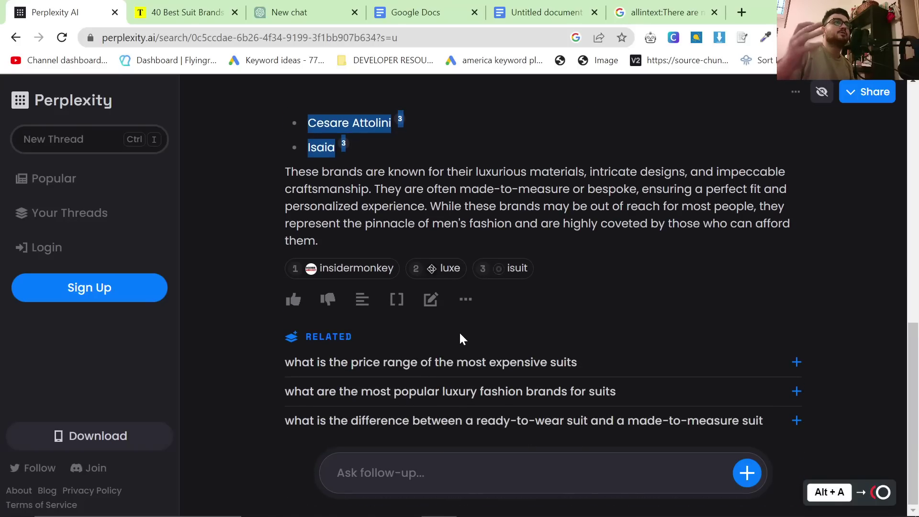
Step: Switch ChatGPT to Legacy GPT-3.5 and ask 'What are the most expensive suit brands in the world?'
{"action": "left_click", "coordinate": [302, 12]}
{"action": "left_click", "coordinate": [518, 119]}
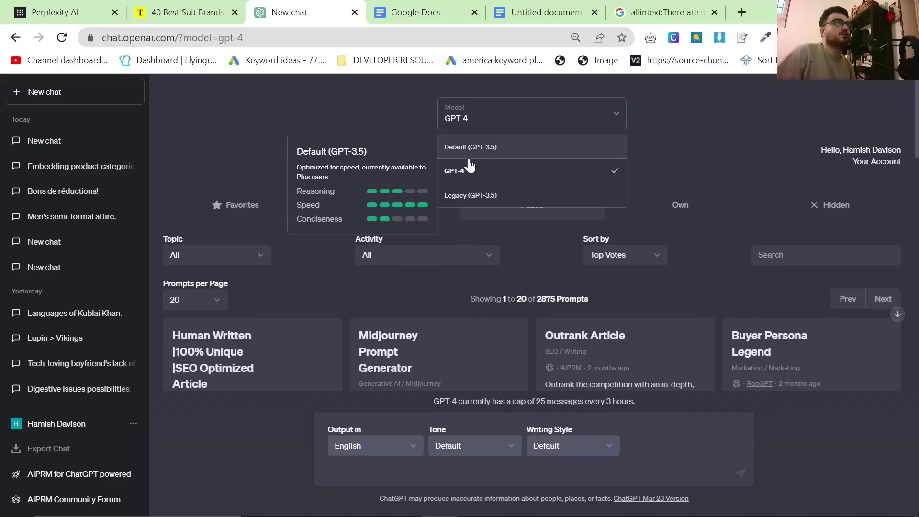
{"action": "left_click", "coordinate": [478, 195]}
{"action": "type", "text": "What"}
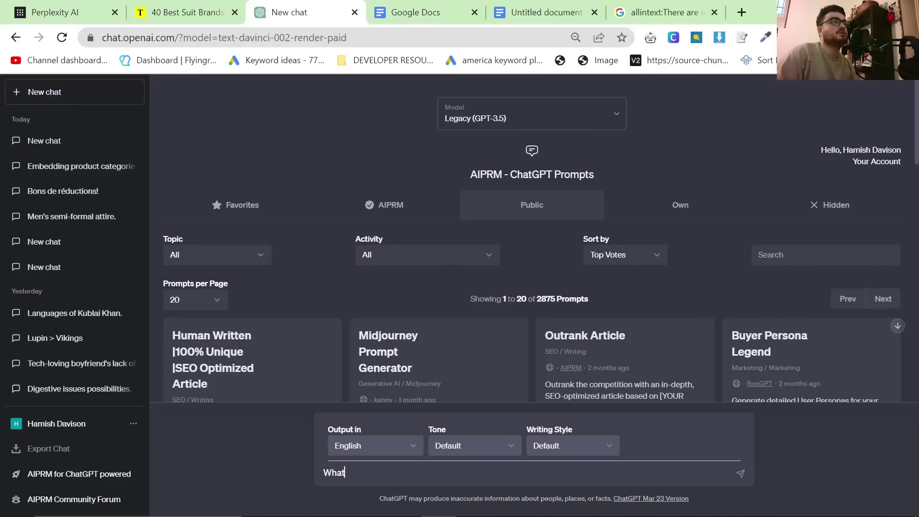
{"action": "type", "text": " are the most expensive su"}
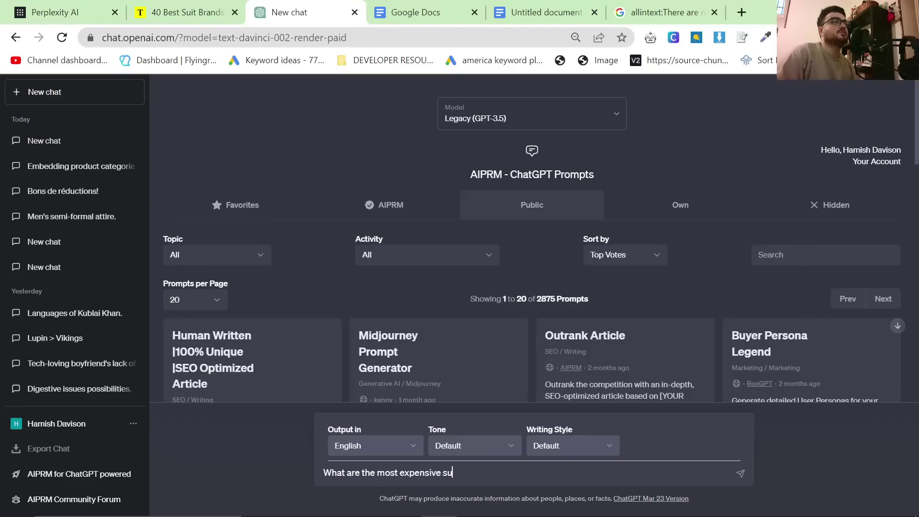
{"action": "type", "text": "it brands in the world?"}
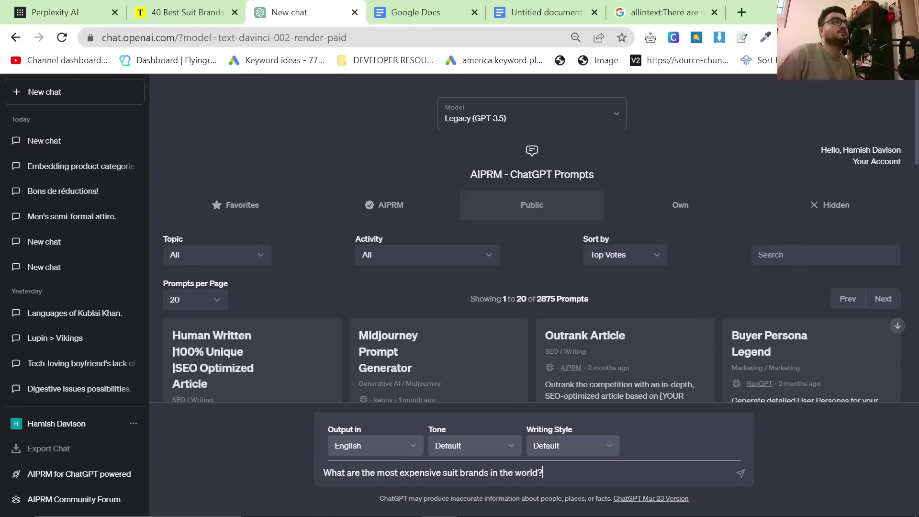
{"action": "key", "text": "Return"}
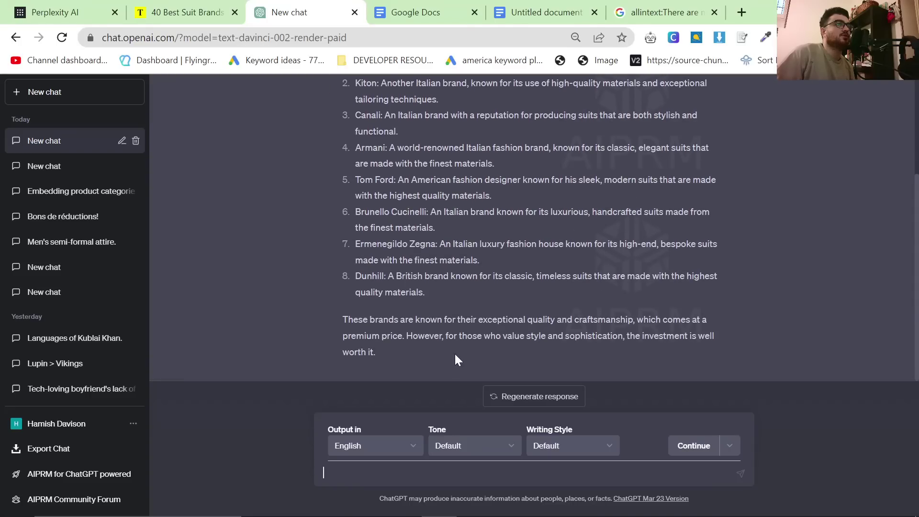
Step: Review the suit answer in Perplexity and look over its three related questions
{"action": "left_click", "coordinate": [57, 6]}
{"action": "scroll", "coordinate": [384, 266], "scroll_direction": "up", "scroll_amount": 4}
{"action": "scroll", "coordinate": [383, 267], "scroll_direction": "down", "scroll_amount": 3}
{"action": "left_click", "coordinate": [338, 248]}
{"action": "scroll", "coordinate": [339, 247], "scroll_direction": "up", "scroll_amount": 2}
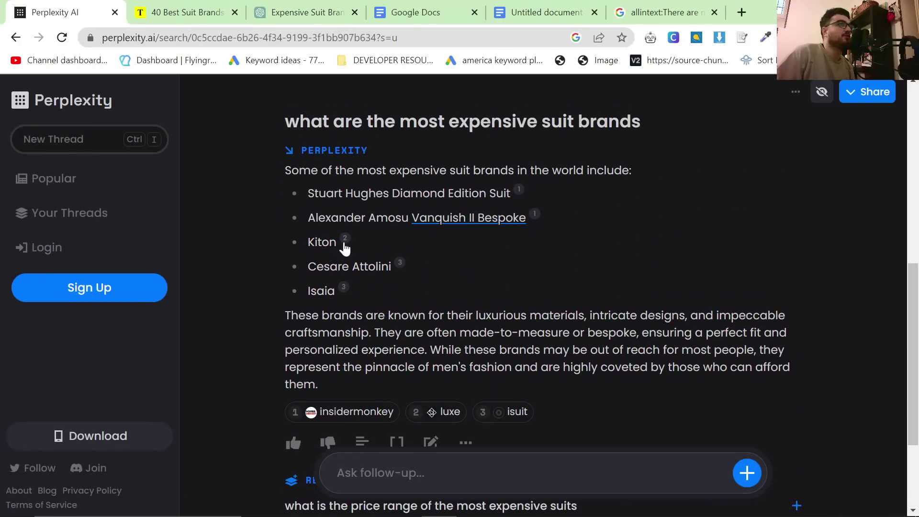
{"action": "scroll", "coordinate": [383, 266], "scroll_direction": "down", "scroll_amount": 3}
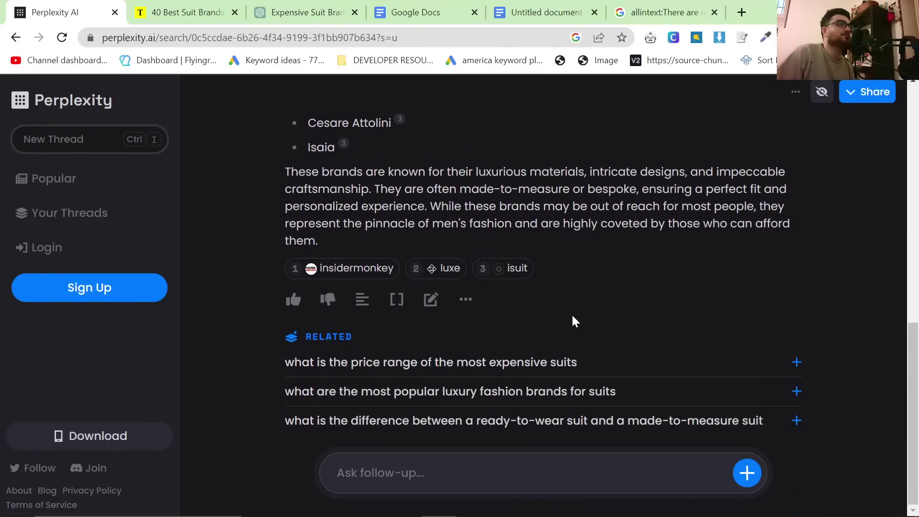
{"action": "scroll", "coordinate": [396, 360], "scroll_direction": "up", "scroll_amount": 4}
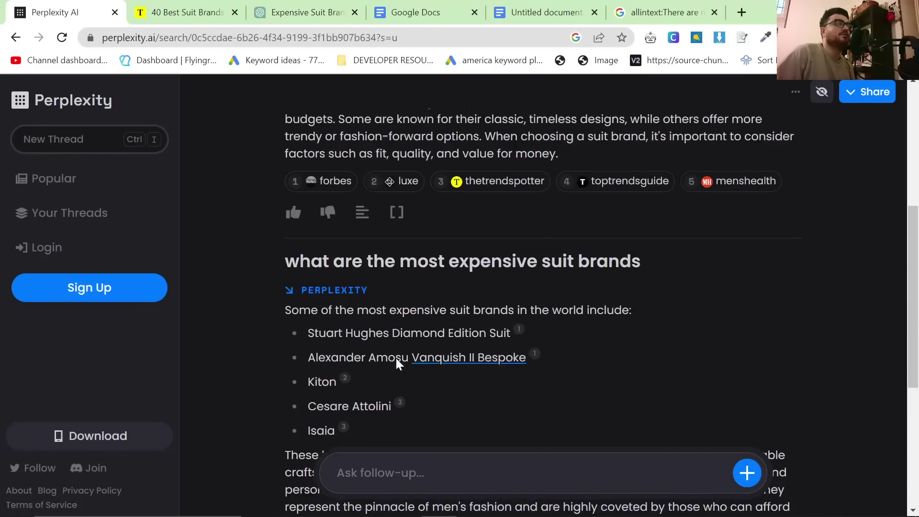
{"action": "scroll", "coordinate": [396, 361], "scroll_direction": "down", "scroll_amount": 3}
{"action": "scroll", "coordinate": [395, 402], "scroll_direction": "down", "scroll_amount": 3}
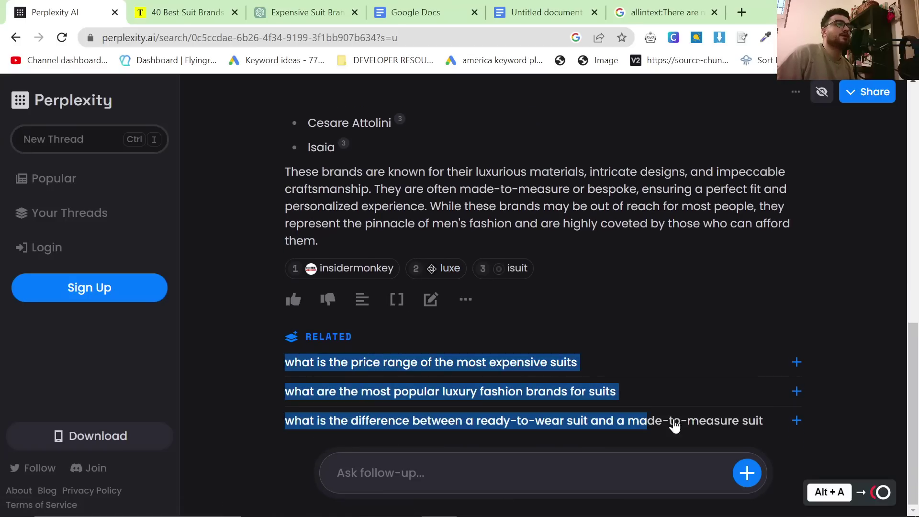
{"action": "left_click_drag", "start_coordinate": [688, 429], "coordinate": [834, 441]}
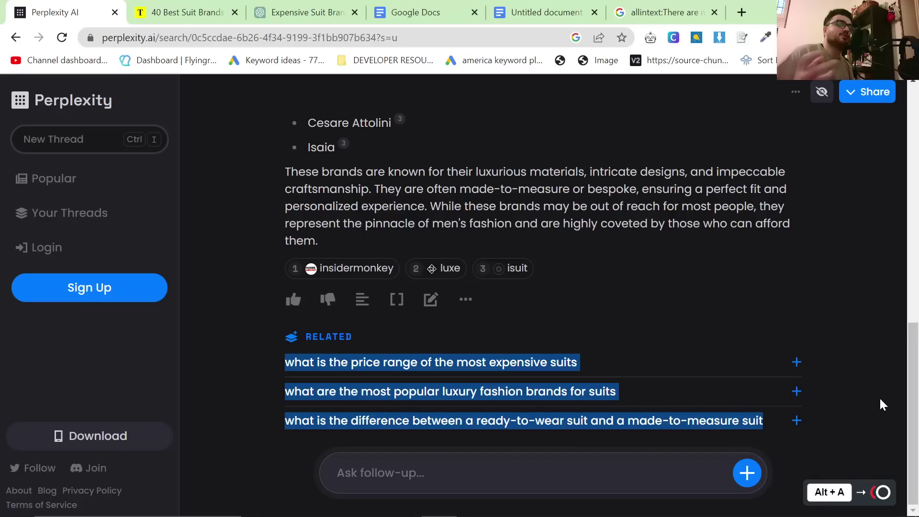
{"action": "scroll", "coordinate": [602, 443], "scroll_direction": "up", "scroll_amount": 7}
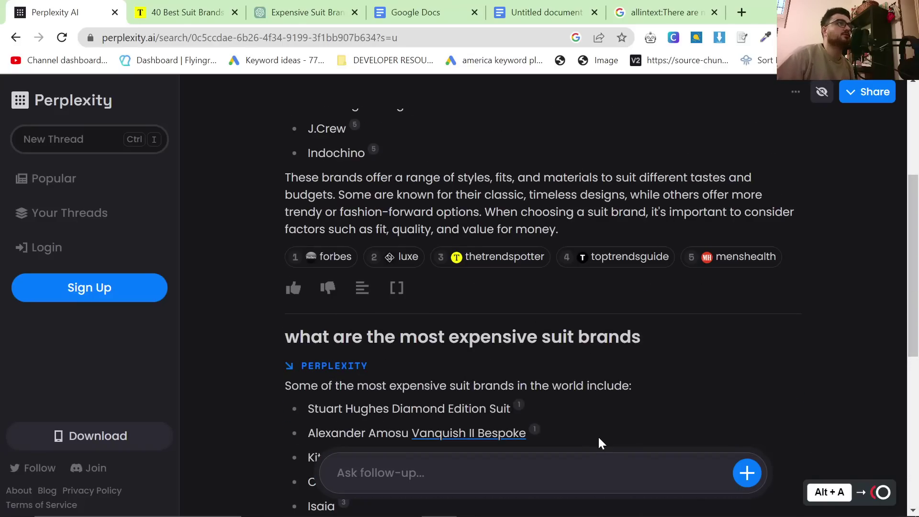
{"action": "scroll", "coordinate": [580, 431], "scroll_direction": "up", "scroll_amount": 5}
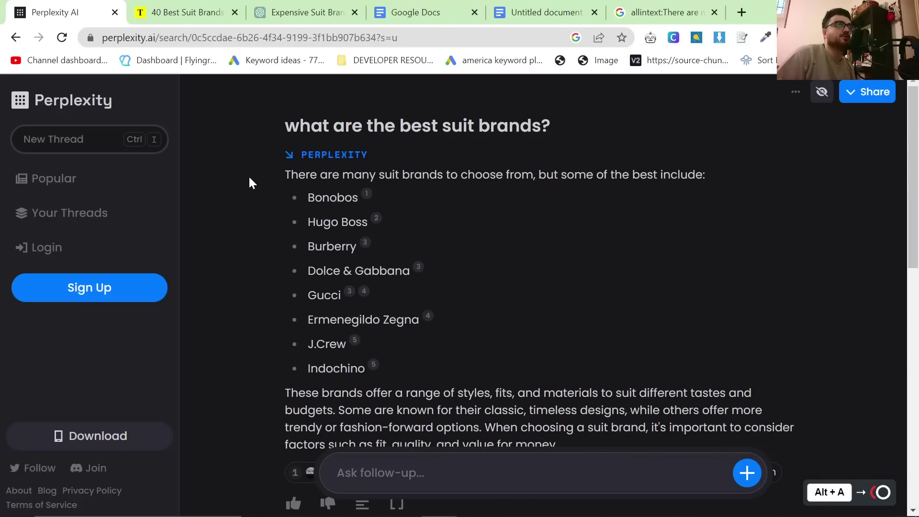
{"action": "scroll", "coordinate": [260, 128], "scroll_direction": "down", "scroll_amount": 2}
{"action": "scroll", "coordinate": [420, 197], "scroll_direction": "down", "scroll_amount": 4}
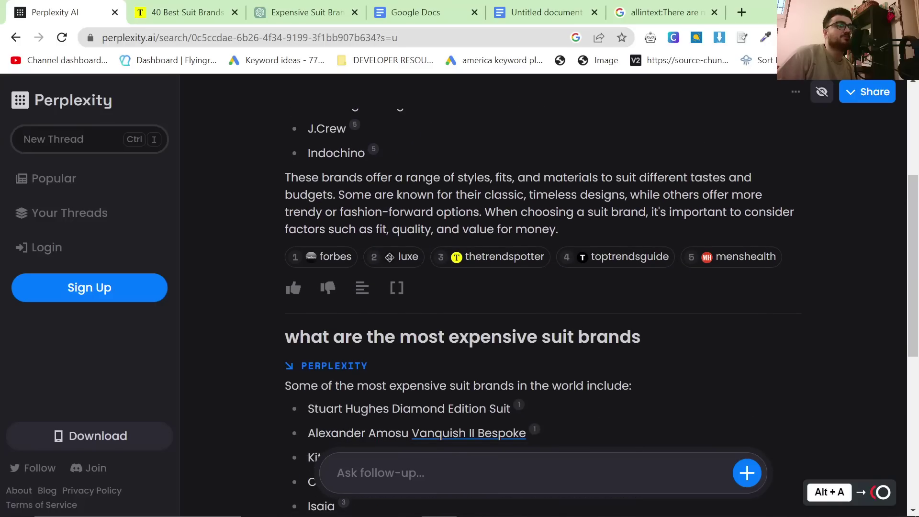
{"action": "scroll", "coordinate": [278, 239], "scroll_direction": "down", "scroll_amount": 2}
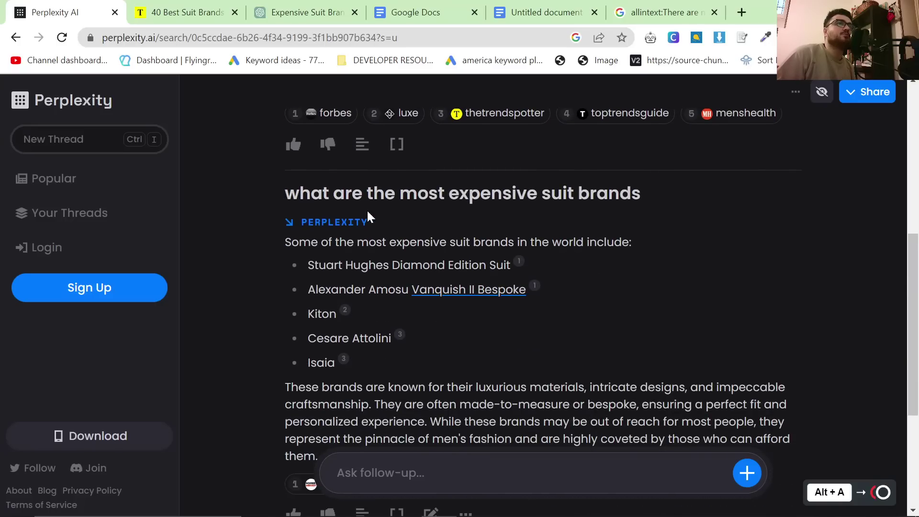
{"action": "scroll", "coordinate": [432, 255], "scroll_direction": "down", "scroll_amount": 5}
{"action": "left_click", "coordinate": [784, 310]}
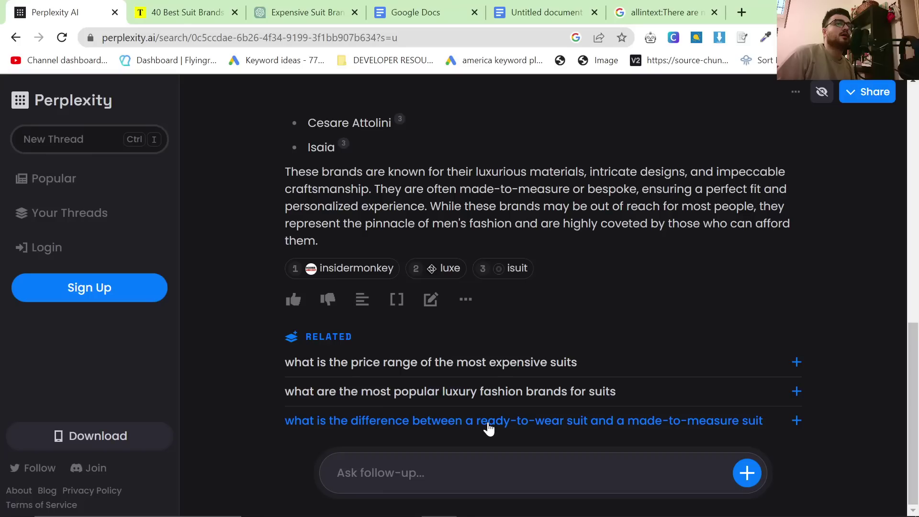
Step: Ask the related follow-up comparing ready-to-wear and made-to-measure suits
{"action": "left_click", "coordinate": [488, 424]}
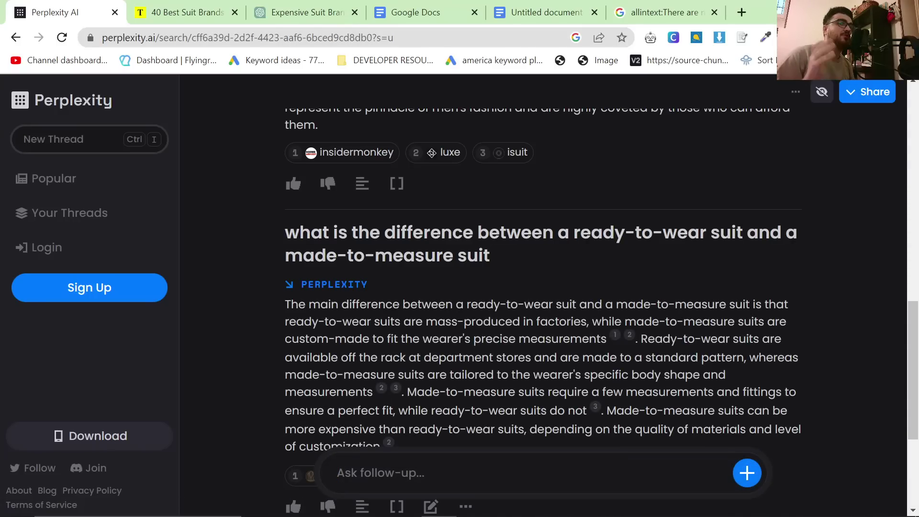
{"action": "scroll", "coordinate": [455, 365], "scroll_direction": "down", "scroll_amount": 4}
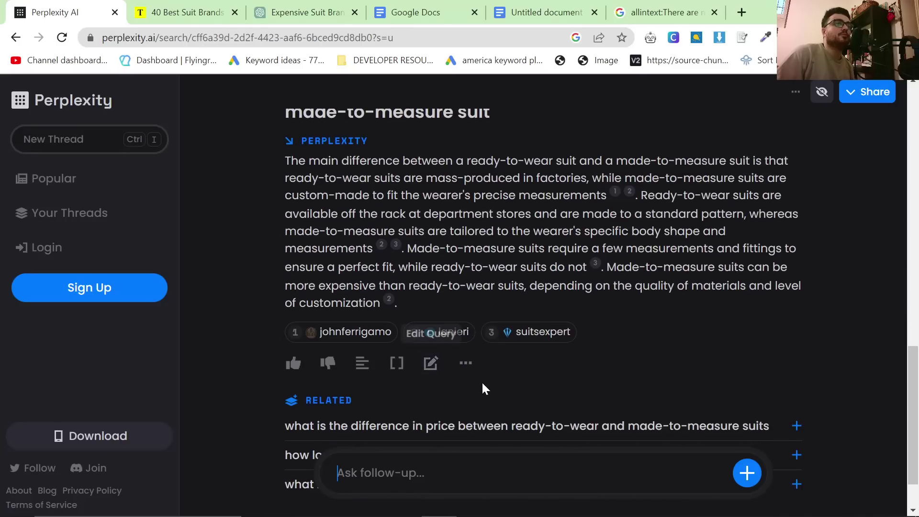
{"action": "scroll", "coordinate": [497, 371], "scroll_direction": "up", "scroll_amount": 15}
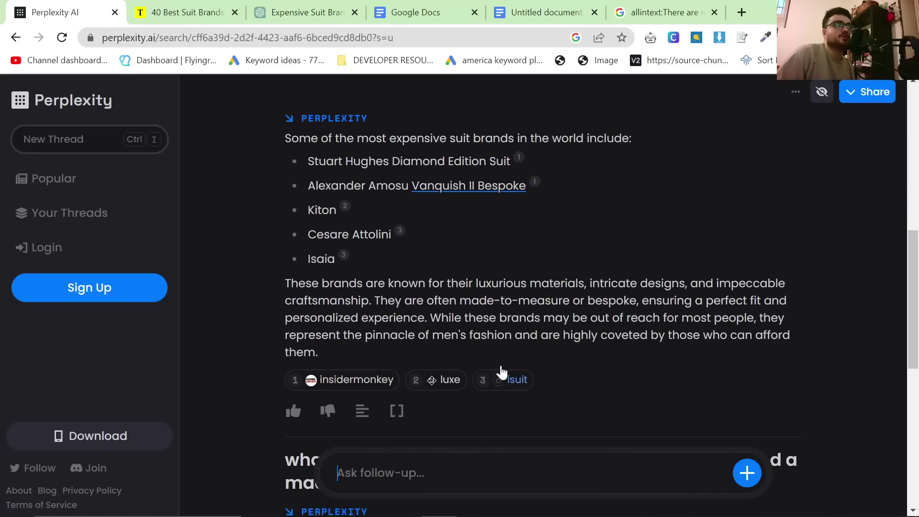
{"action": "scroll", "coordinate": [503, 378], "scroll_direction": "up", "scroll_amount": 4}
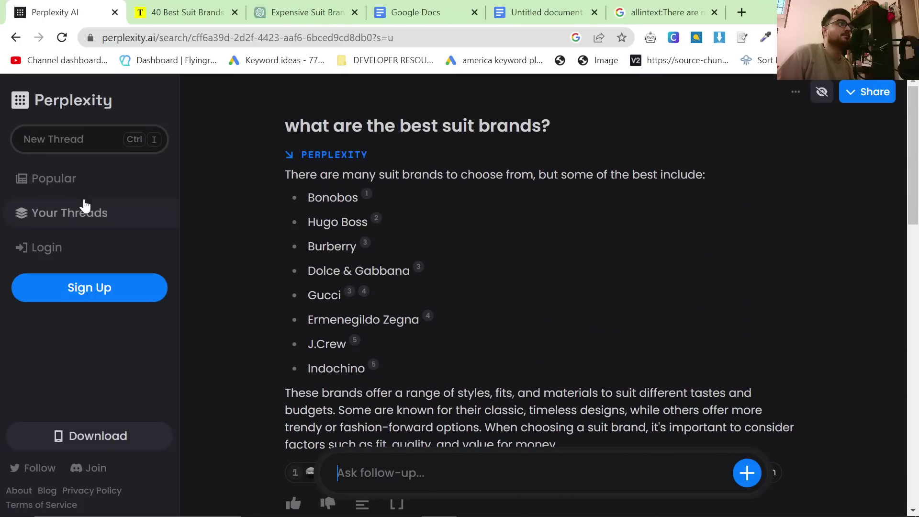
Step: Return to the Perplexity home page with an empty question box
{"action": "left_click", "coordinate": [94, 138]}
{"action": "left_click", "coordinate": [608, 214]}
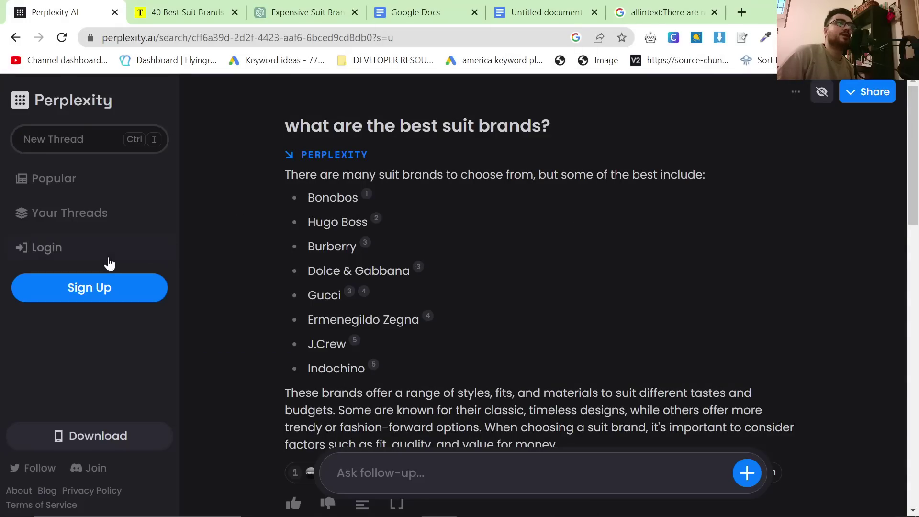
{"action": "left_click", "coordinate": [44, 108]}
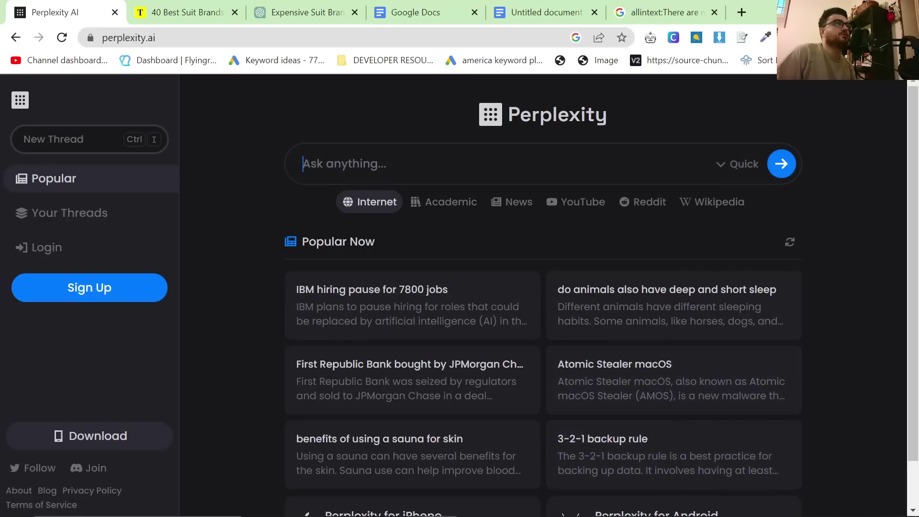
Step: Paste and submit 'What are the best self-inflating matresses' as a new Perplexity thread
{"action": "type", "text": "What are the best self-inflating matresses"}
{"action": "key", "text": "BackSpace"}
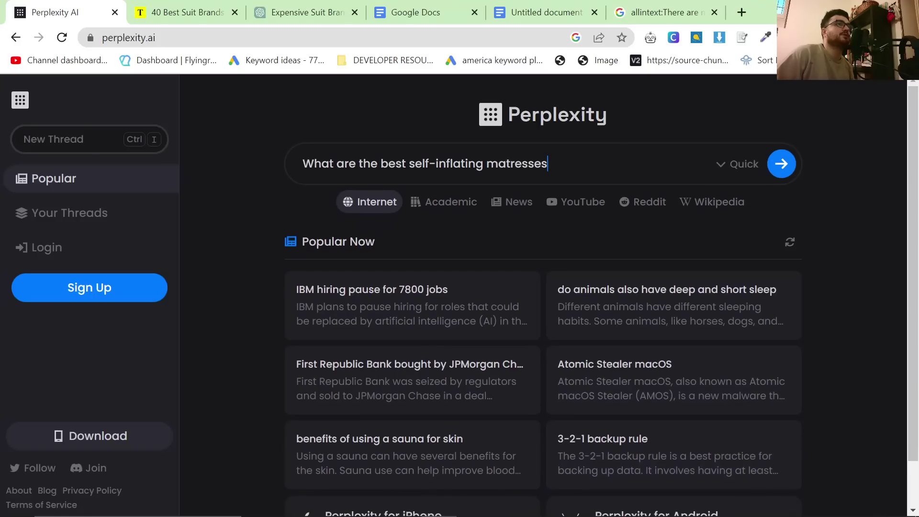
{"action": "left_click", "coordinate": [781, 164]}
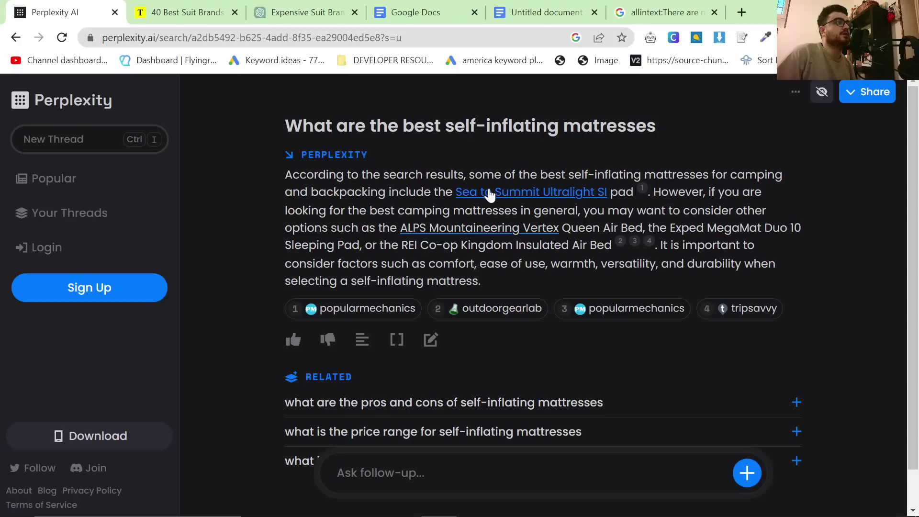
Step: Ask the follow-up about the Sea to Summit Ultralight SI pad and review its answer
{"action": "left_click", "coordinate": [490, 194]}
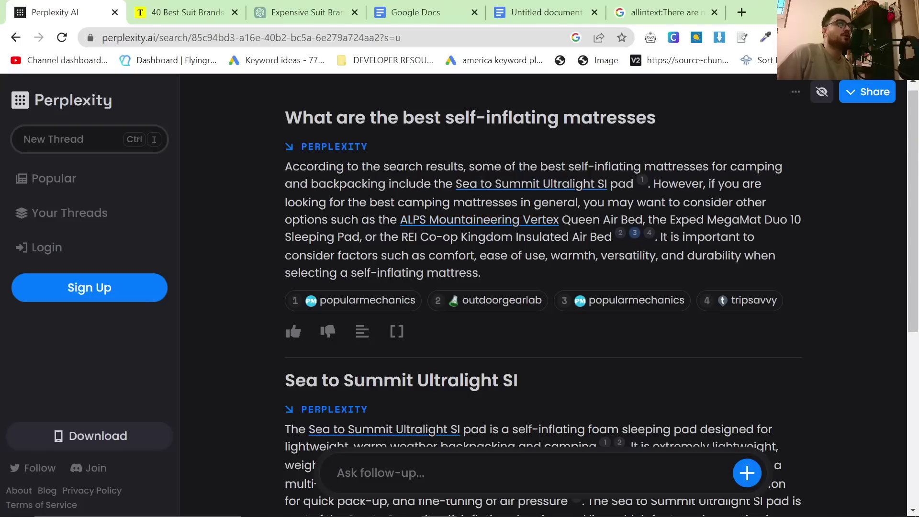
{"action": "scroll", "coordinate": [593, 205], "scroll_direction": "down", "scroll_amount": 2}
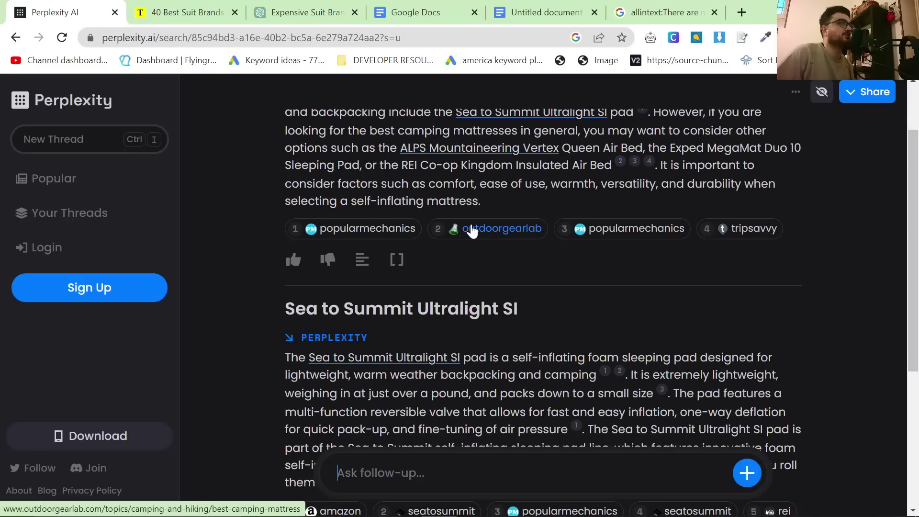
{"action": "scroll", "coordinate": [685, 321], "scroll_direction": "up", "scroll_amount": 2}
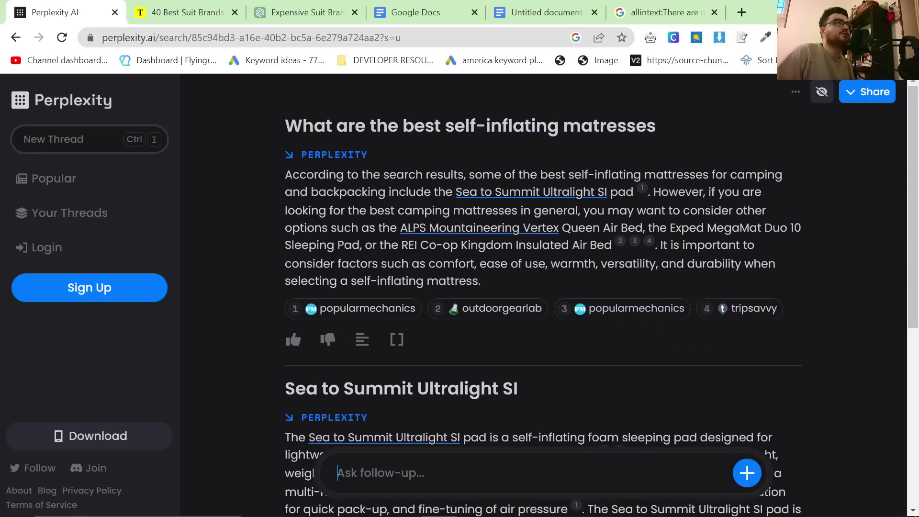
Step: Search Google in a new tab for the copied self-inflating mattresses question, passing the reCAPTCHA check
{"action": "key", "text": "alt+a"}
{"action": "left_click_drag", "start_coordinate": [710, 130], "coordinate": [284, 126]}
{"action": "key", "text": "ctrl+c"}
{"action": "left_click", "coordinate": [742, 12]}
{"action": "key", "text": "ctrl+v"}
{"action": "key", "text": "Return"}
{"action": "key", "text": "ctrl+shift+Page_Up"}
{"action": "key", "text": "ctrl+shift+Page_Up"}
{"action": "key", "text": "ctrl+shift+Page_Up"}
{"action": "left_click", "coordinate": [35, 141]}
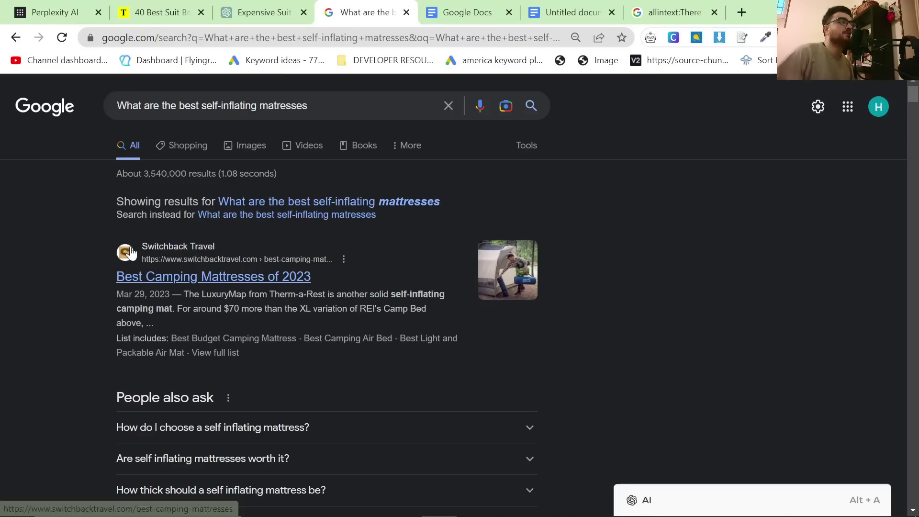
{"action": "scroll", "coordinate": [256, 389], "scroll_direction": "down", "scroll_amount": 3}
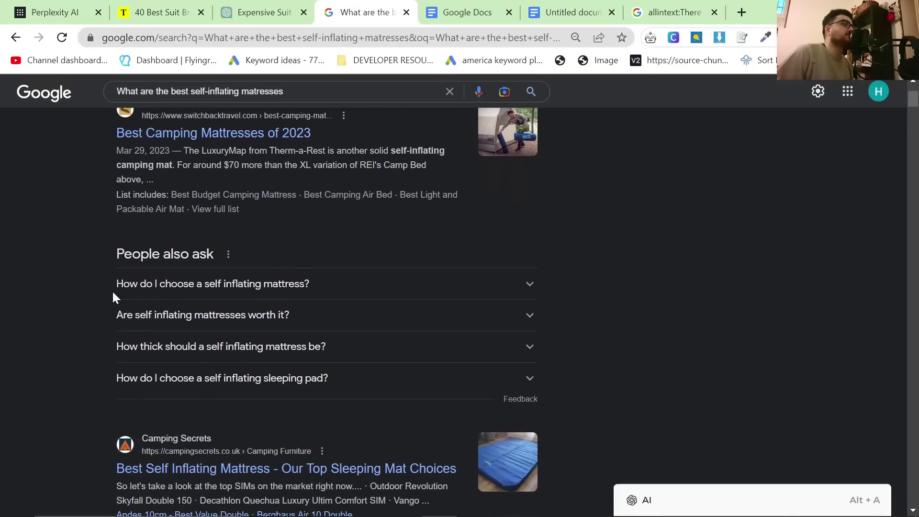
{"action": "scroll", "coordinate": [112, 289], "scroll_direction": "up", "scroll_amount": 1}
{"action": "scroll", "coordinate": [111, 287], "scroll_direction": "down", "scroll_amount": 3}
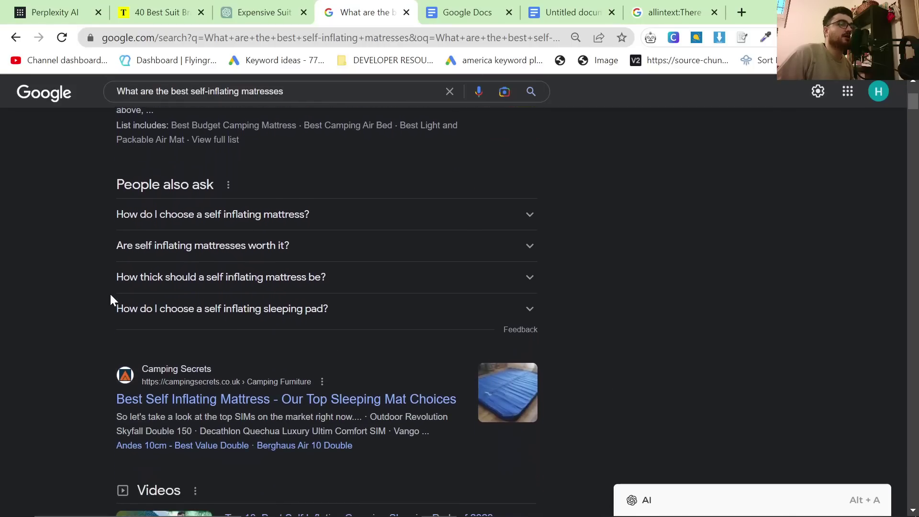
{"action": "scroll", "coordinate": [110, 297], "scroll_direction": "down", "scroll_amount": 5}
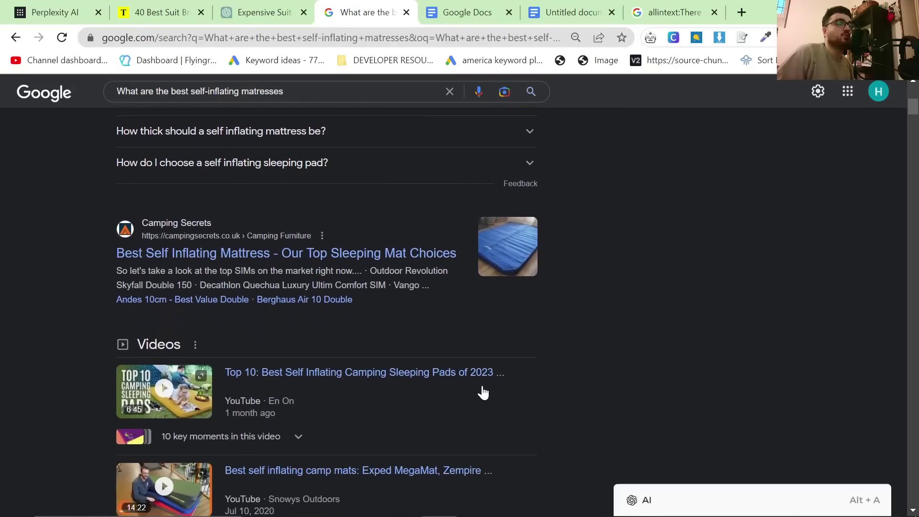
Step: Back in Perplexity, open the Amazon source for the Sea to Summit Ultralight SI answer in a new tab
{"action": "key", "text": "ctrl+1"}
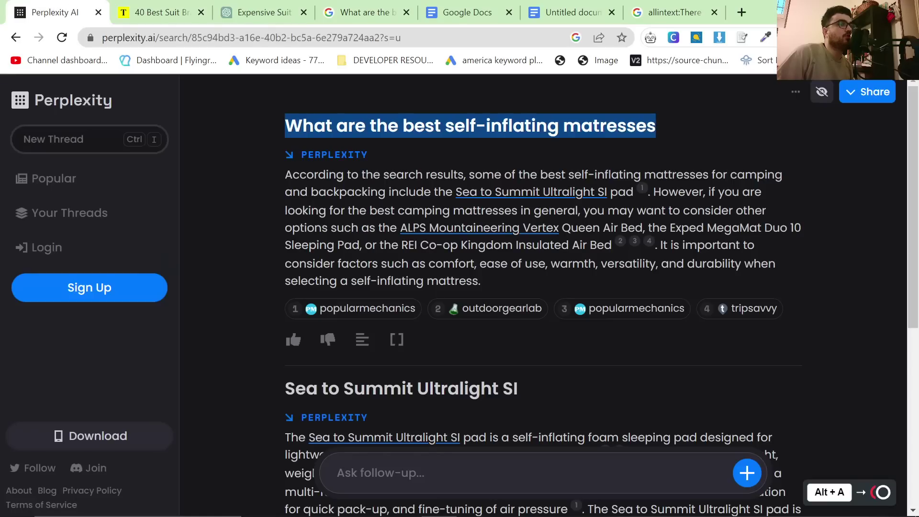
{"action": "scroll", "coordinate": [389, 244], "scroll_direction": "down", "scroll_amount": 5}
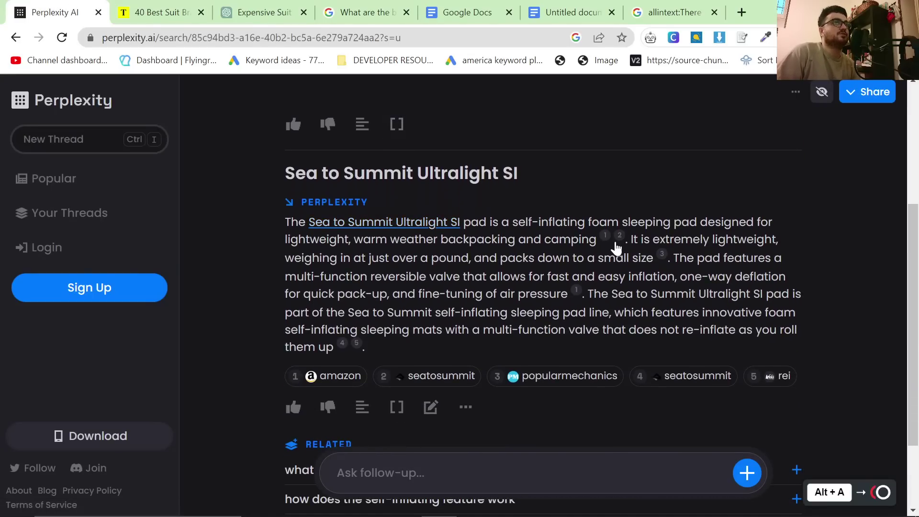
{"action": "scroll", "coordinate": [636, 299], "scroll_direction": "down", "scroll_amount": 2}
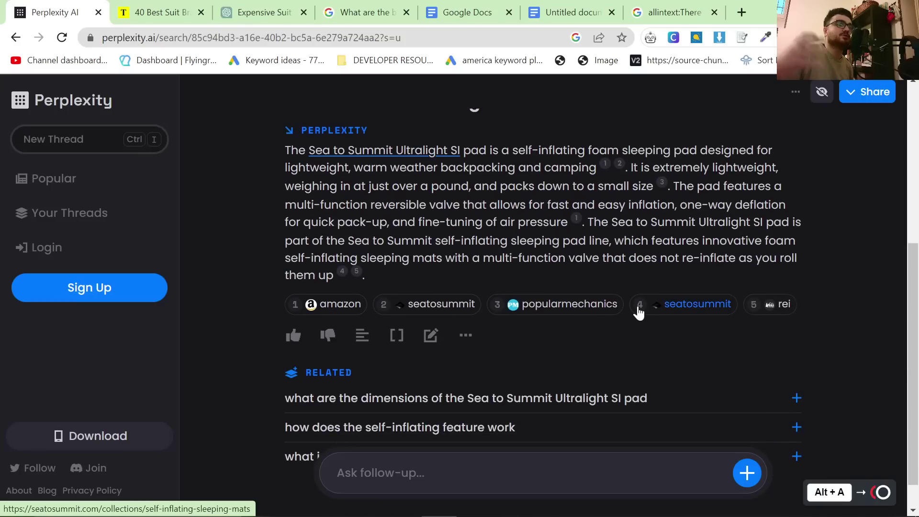
{"action": "middle_click", "coordinate": [335, 304]}
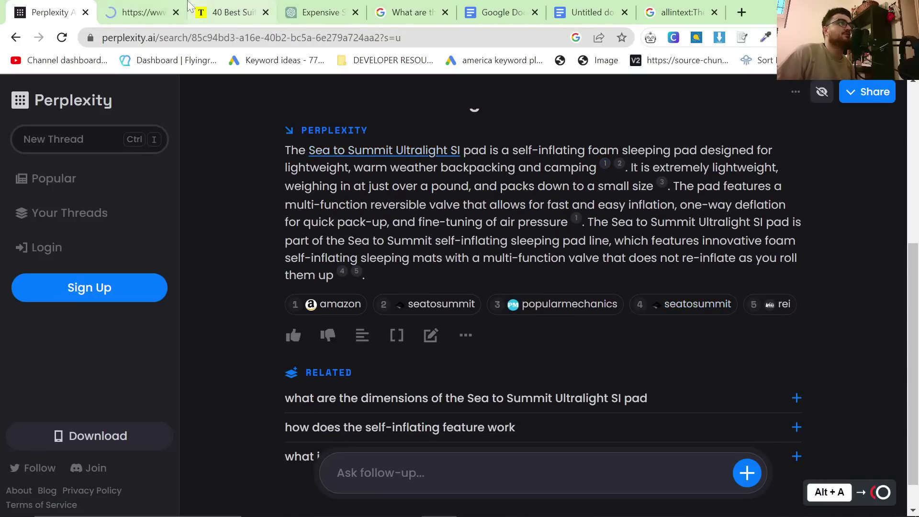
Step: Review the Sea to Summit Ultralight sleeping pad's Amazon listing, then go back to the Perplexity thread
{"action": "left_click", "coordinate": [141, 6]}
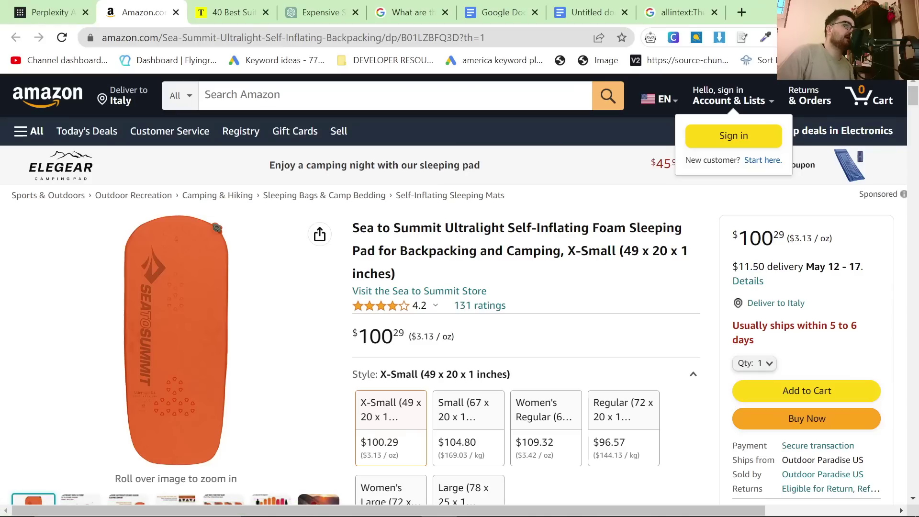
{"action": "scroll", "coordinate": [526, 276], "scroll_direction": "down", "scroll_amount": 1}
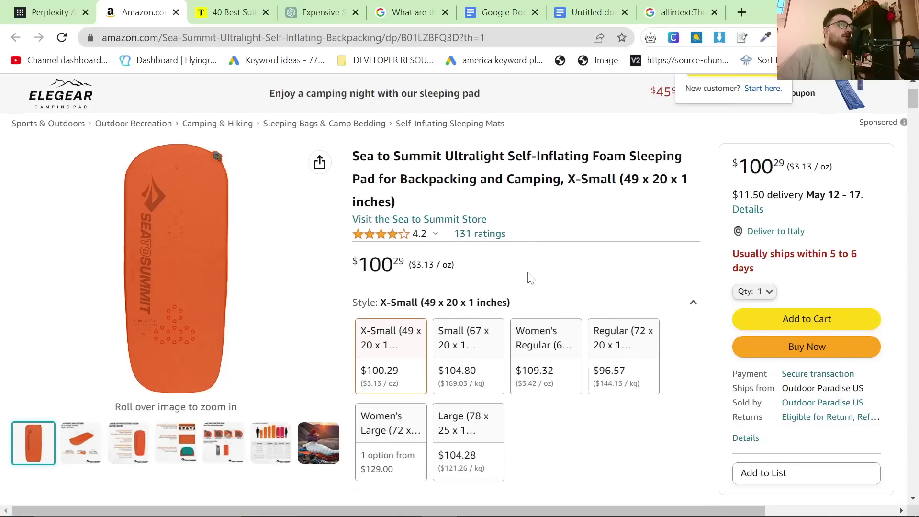
{"action": "scroll", "coordinate": [478, 287], "scroll_direction": "down", "scroll_amount": 4}
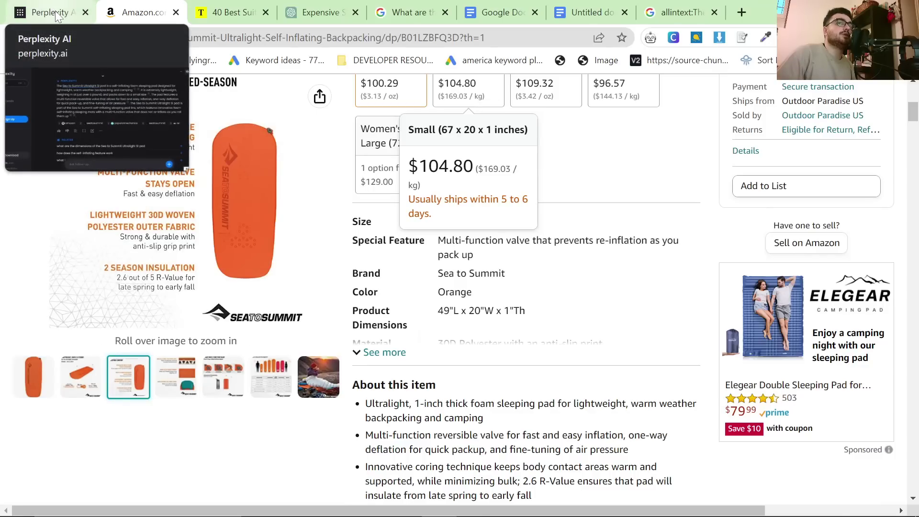
{"action": "left_click", "coordinate": [57, 16]}
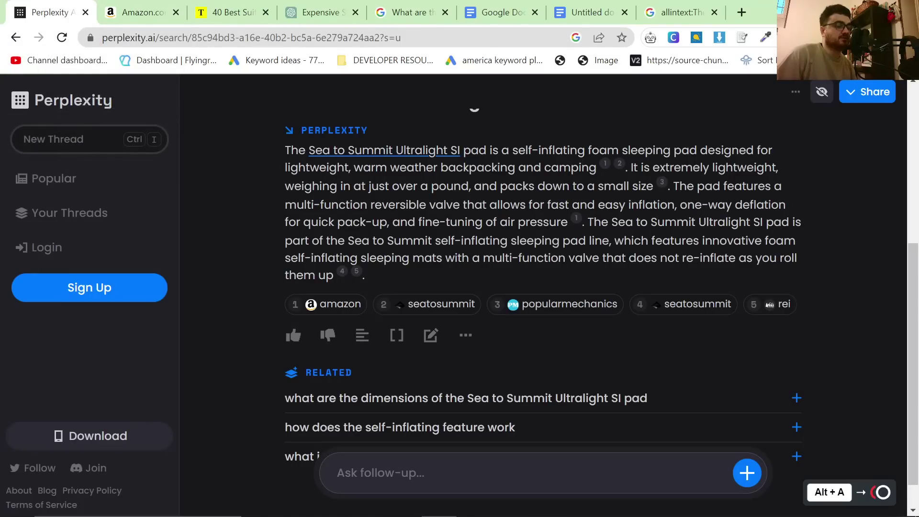
{"action": "scroll", "coordinate": [625, 375], "scroll_direction": "down", "scroll_amount": 1}
{"action": "scroll", "coordinate": [629, 381], "scroll_direction": "up", "scroll_amount": 4}
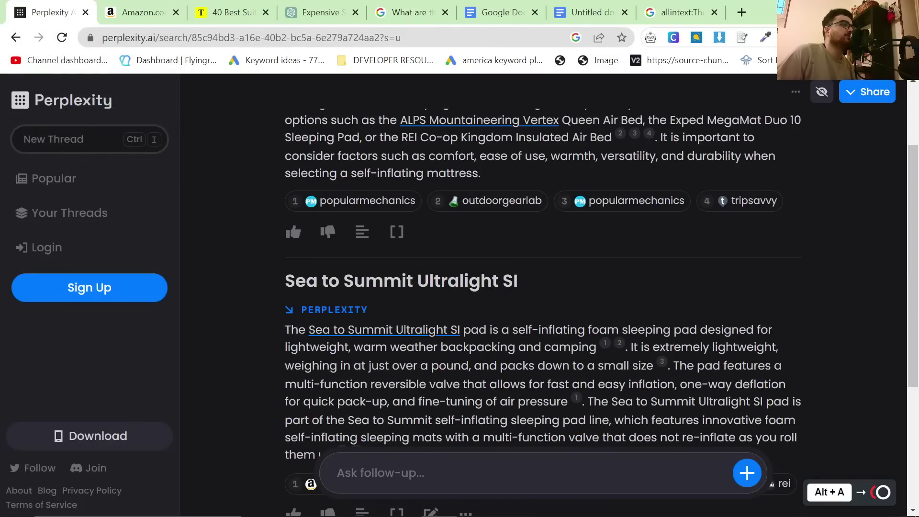
{"action": "scroll", "coordinate": [543, 311], "scroll_direction": "up", "scroll_amount": 2}
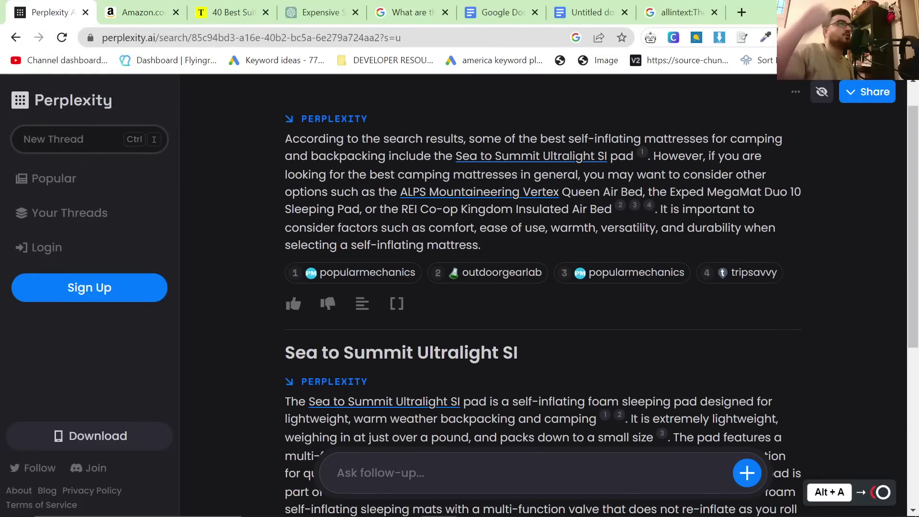
{"action": "scroll", "coordinate": [541, 337], "scroll_direction": "up", "scroll_amount": 1}
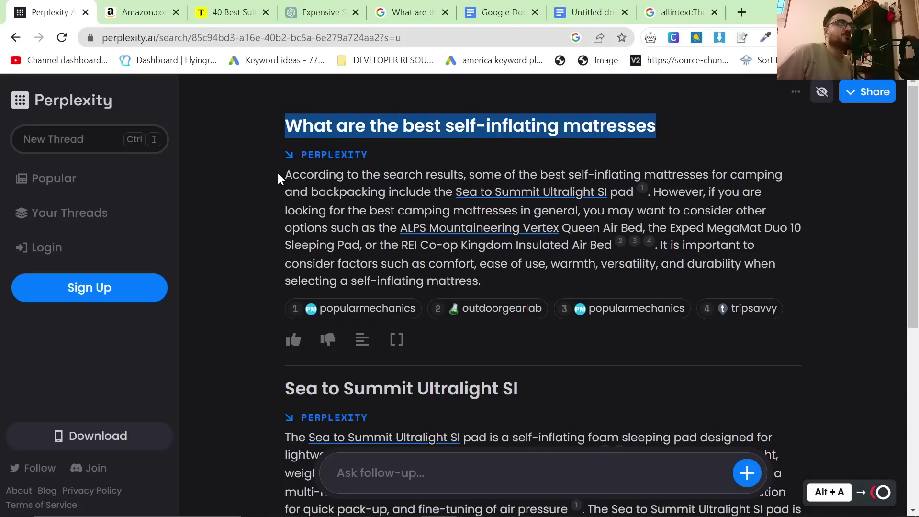
{"action": "left_click_drag", "start_coordinate": [277, 177], "coordinate": [577, 287]}
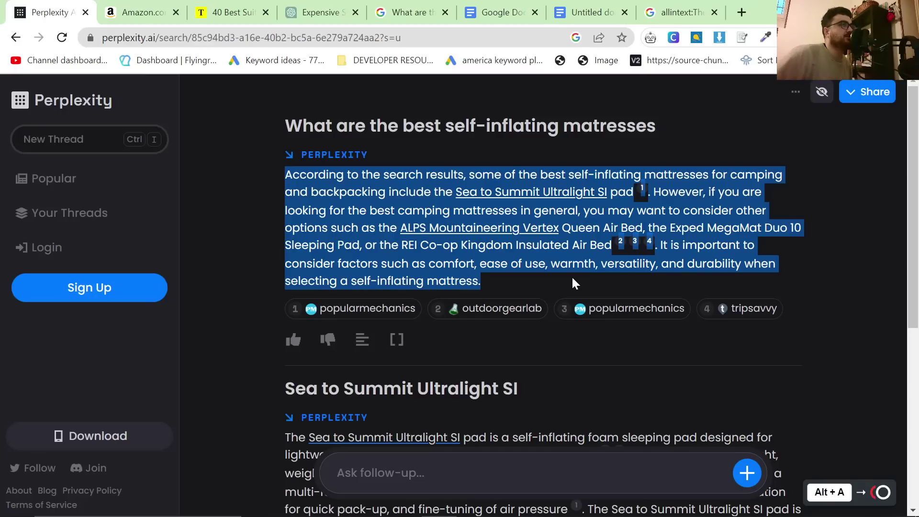
{"action": "scroll", "coordinate": [623, 349], "scroll_direction": "down", "scroll_amount": 4}
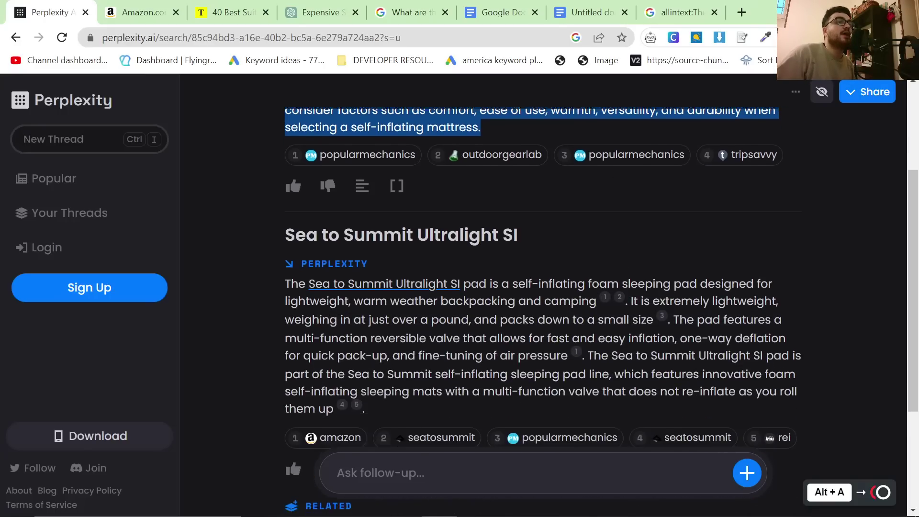
{"action": "scroll", "coordinate": [360, 261], "scroll_direction": "up", "scroll_amount": 1}
{"action": "scroll", "coordinate": [279, 170], "scroll_direction": "down", "scroll_amount": 3}
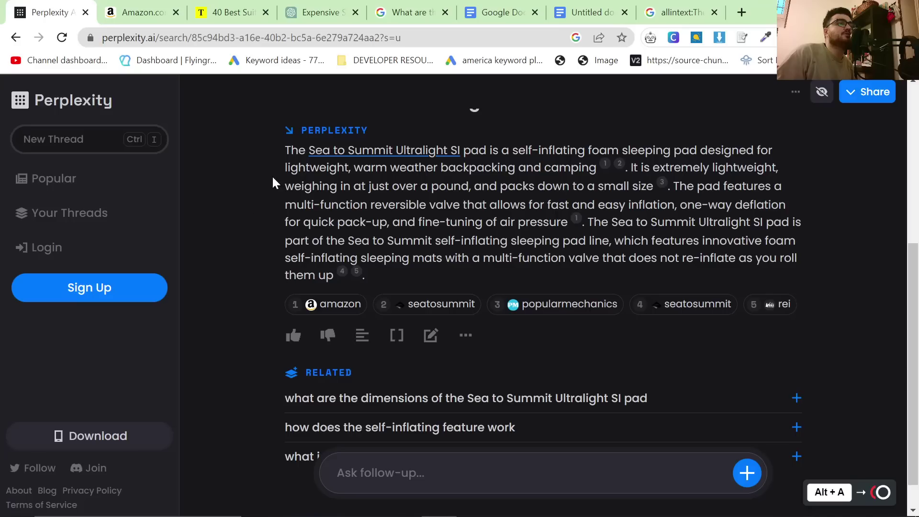
{"action": "scroll", "coordinate": [281, 199], "scroll_direction": "up", "scroll_amount": 2}
{"action": "left_click_drag", "start_coordinate": [269, 204], "coordinate": [837, 352]}
{"action": "left_click", "coordinate": [862, 363]}
{"action": "left_click_drag", "start_coordinate": [272, 235], "coordinate": [521, 351]}
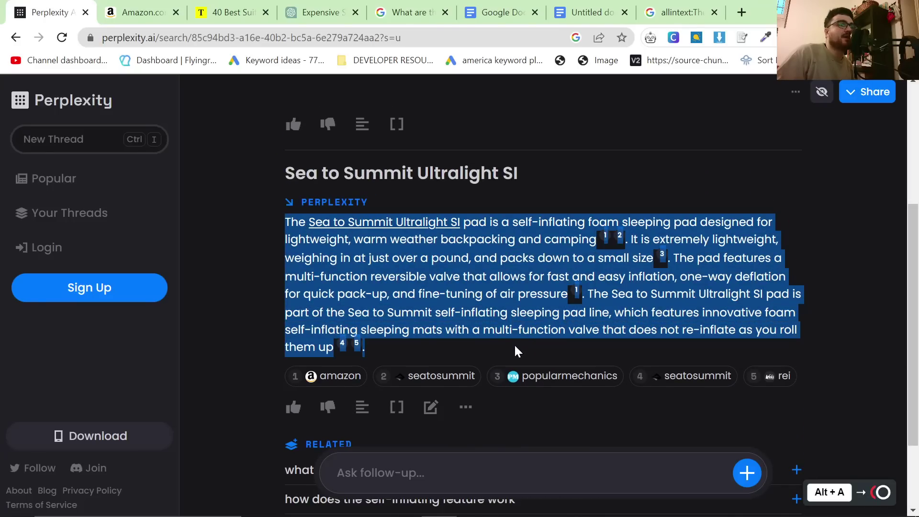
{"action": "scroll", "coordinate": [447, 353], "scroll_direction": "down", "scroll_amount": 3}
Step: Add follow-up questions on the Sea to Summit pad's dimensions and its R-value
{"action": "left_click", "coordinate": [219, 303]}
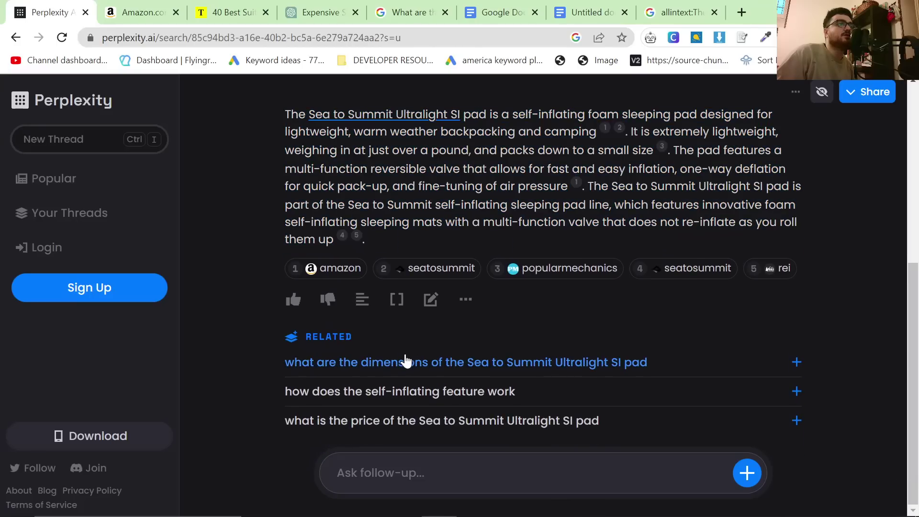
{"action": "left_click", "coordinate": [634, 364]}
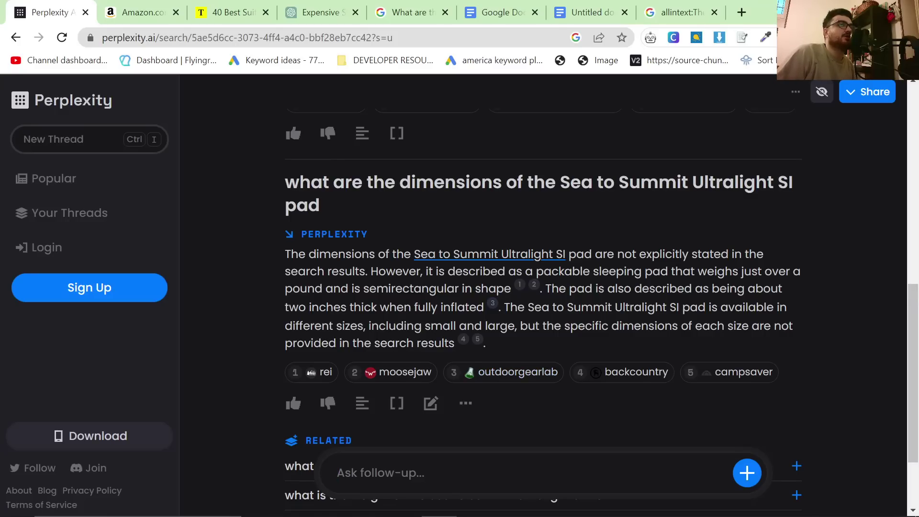
{"action": "scroll", "coordinate": [553, 333], "scroll_direction": "down", "scroll_amount": 2}
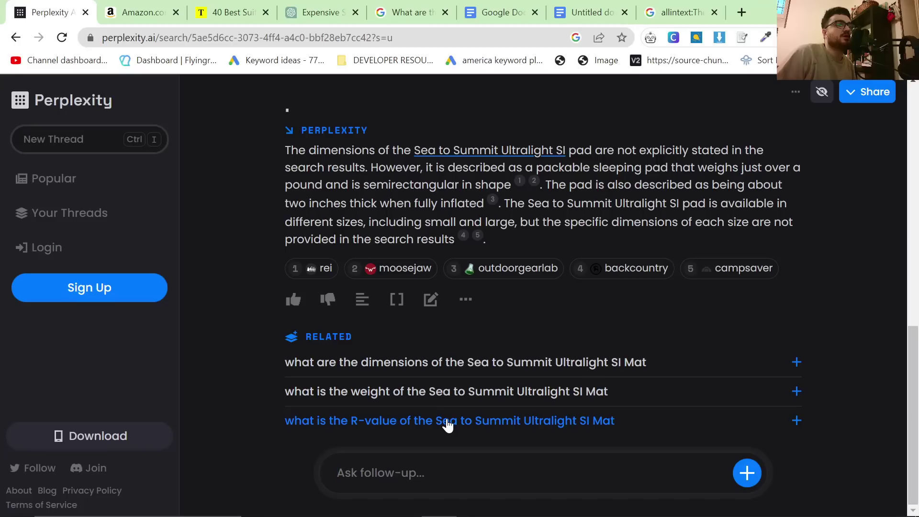
{"action": "left_click", "coordinate": [447, 422]}
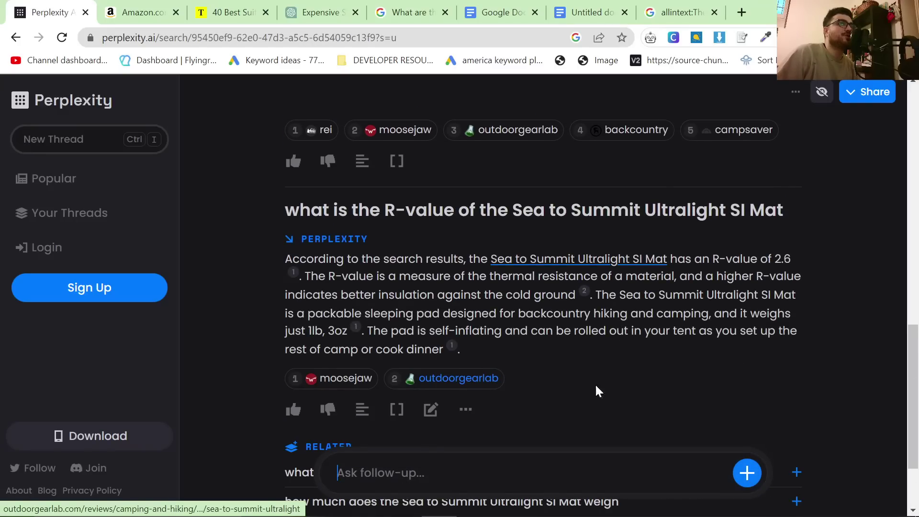
Step: Scroll through the new dimensions and 2.6 R-value answers, ending back at the top
{"action": "scroll", "coordinate": [632, 409], "scroll_direction": "up", "scroll_amount": 1}
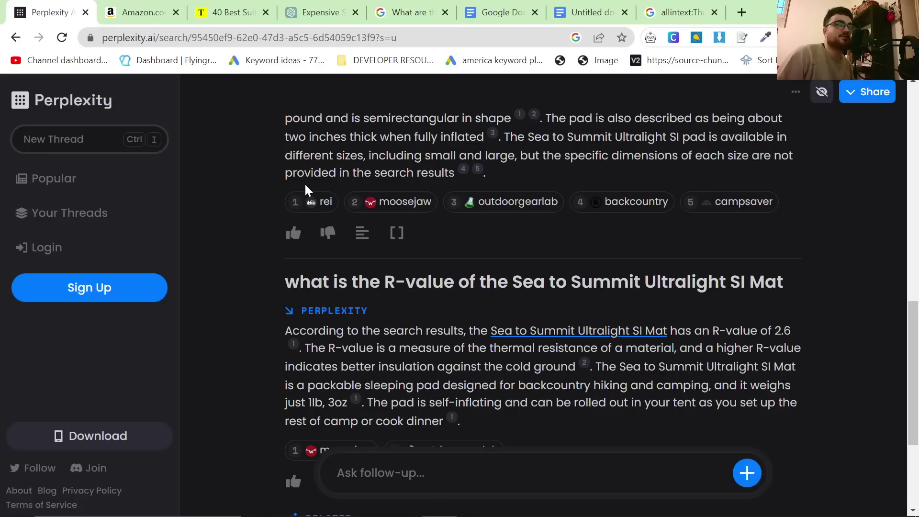
{"action": "scroll", "coordinate": [270, 345], "scroll_direction": "down", "scroll_amount": 4}
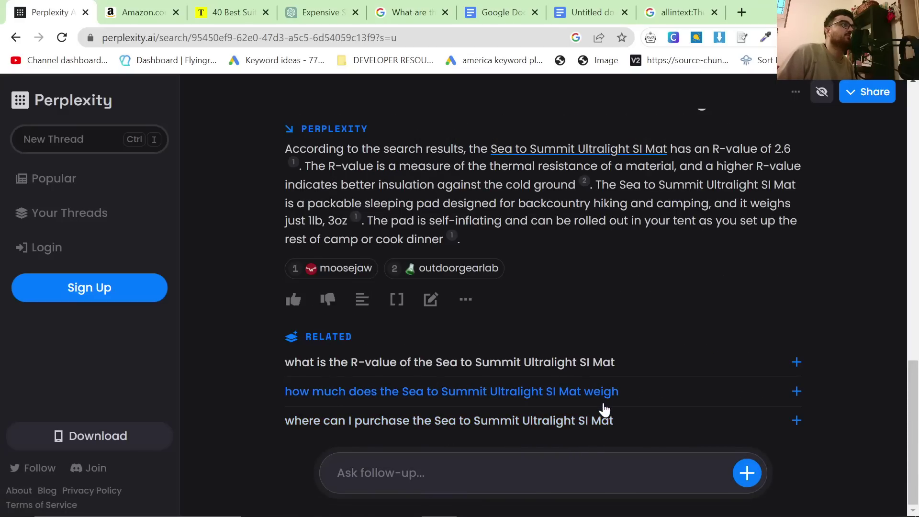
{"action": "scroll", "coordinate": [595, 412], "scroll_direction": "up", "scroll_amount": 6}
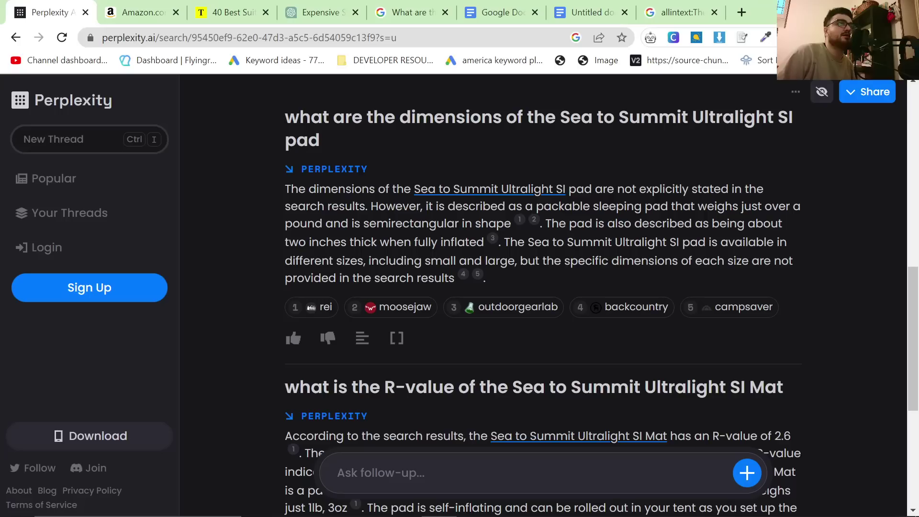
{"action": "scroll", "coordinate": [542, 312], "scroll_direction": "up", "scroll_amount": 10}
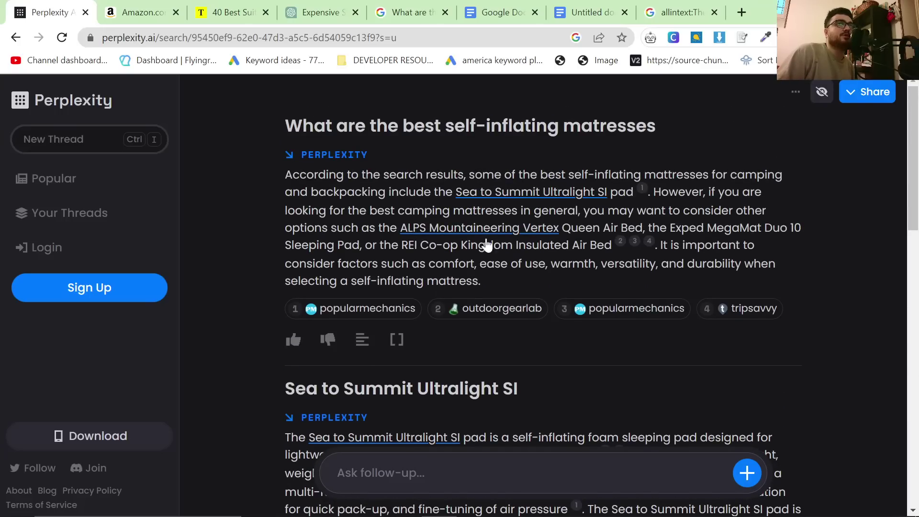
{"action": "scroll", "coordinate": [535, 371], "scroll_direction": "down", "scroll_amount": 10}
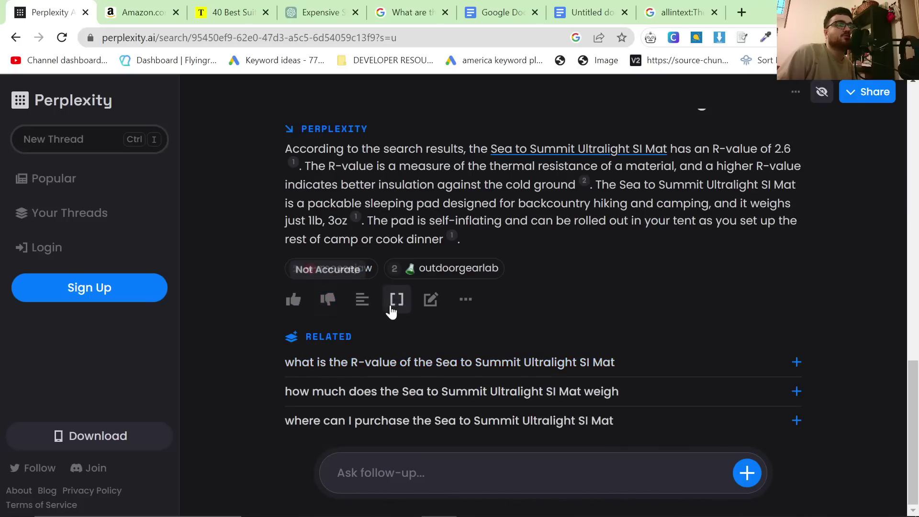
{"action": "scroll", "coordinate": [605, 316], "scroll_direction": "up", "scroll_amount": 10}
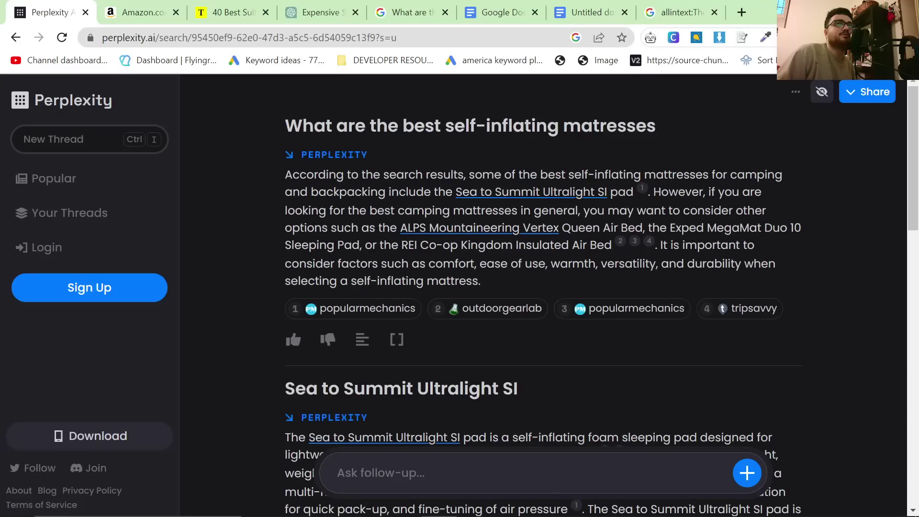
Step: Switch the first answer to concise and back to detailed, then select the Exped MegaMat Duo 10 paragraph
{"action": "left_click", "coordinate": [796, 92]}
{"action": "left_click_drag", "start_coordinate": [278, 132], "coordinate": [402, 354]}
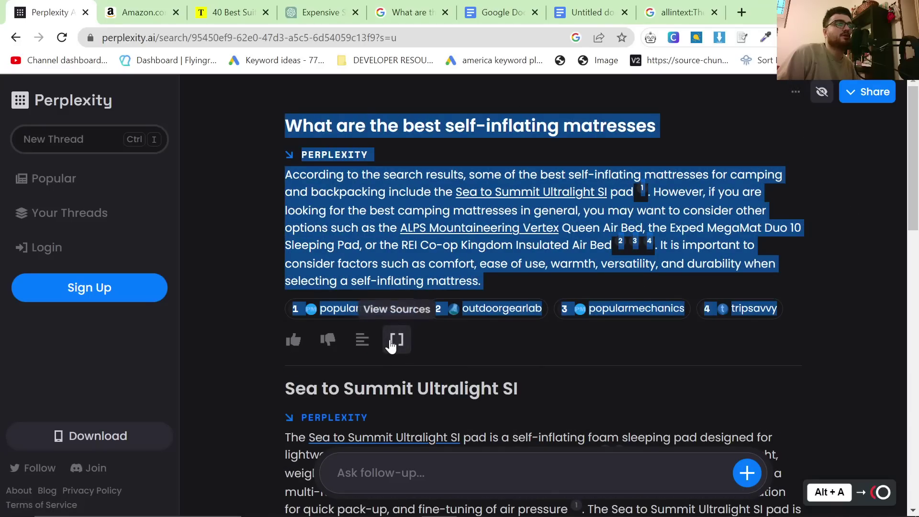
{"action": "left_click", "coordinate": [394, 341]}
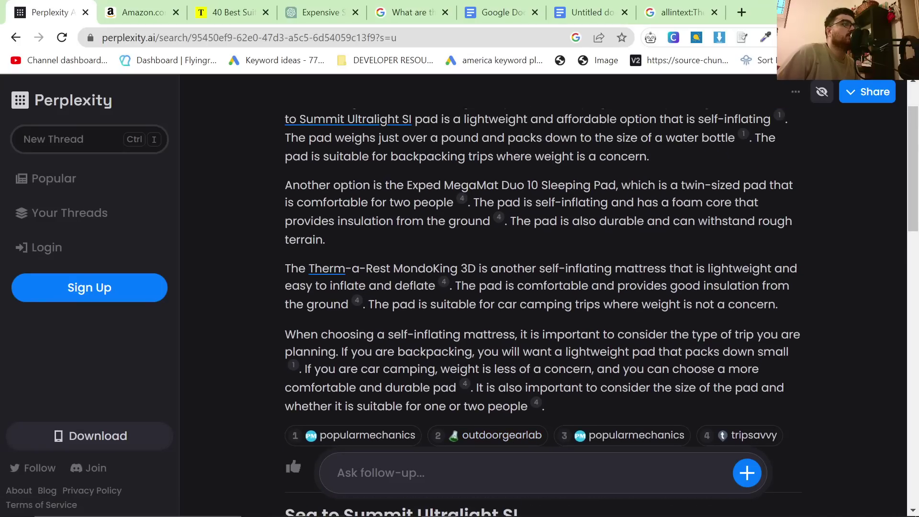
{"action": "left_click", "coordinate": [362, 395]}
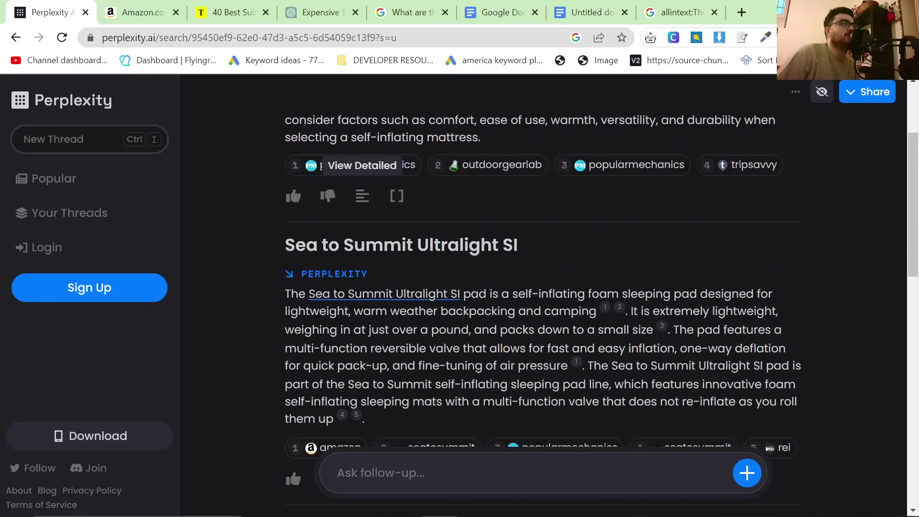
{"action": "scroll", "coordinate": [358, 350], "scroll_direction": "up", "scroll_amount": 1}
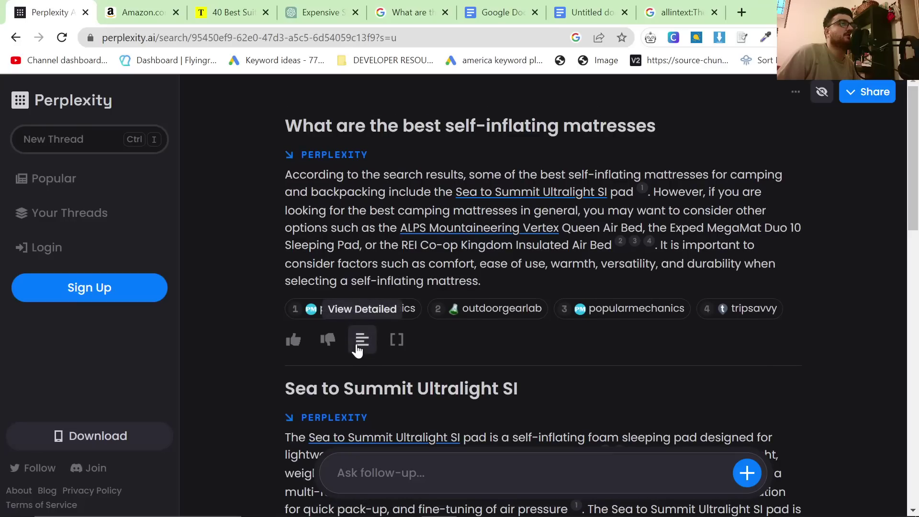
{"action": "left_click", "coordinate": [358, 350]}
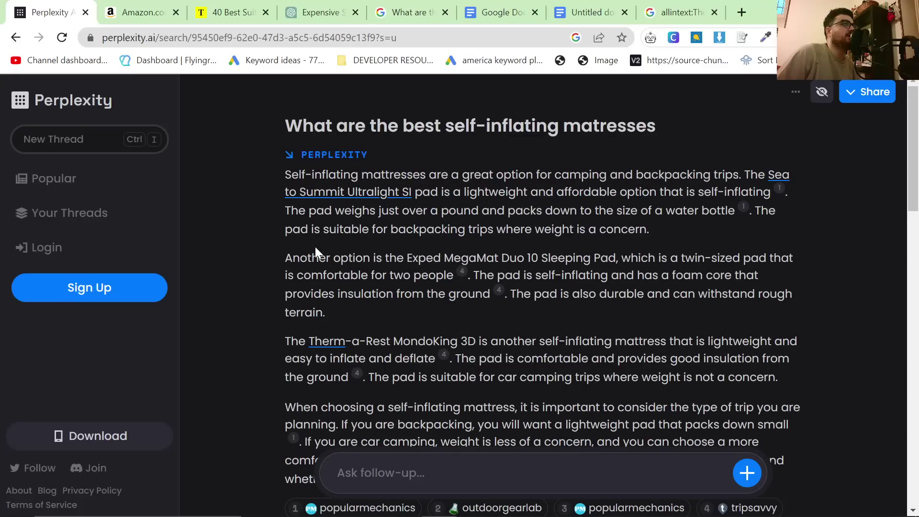
{"action": "left_click_drag", "start_coordinate": [285, 257], "coordinate": [343, 312]}
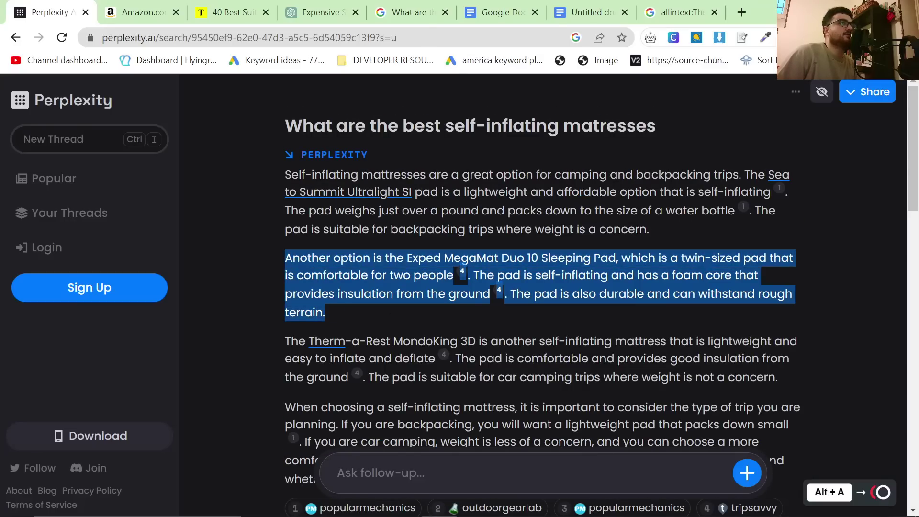
Step: Replace the Google search query with the pasted Exped MegaMat Duo 10 paragraph
{"action": "left_click", "coordinate": [410, 12]}
{"action": "left_click_drag", "start_coordinate": [306, 92], "coordinate": [49, 71]}
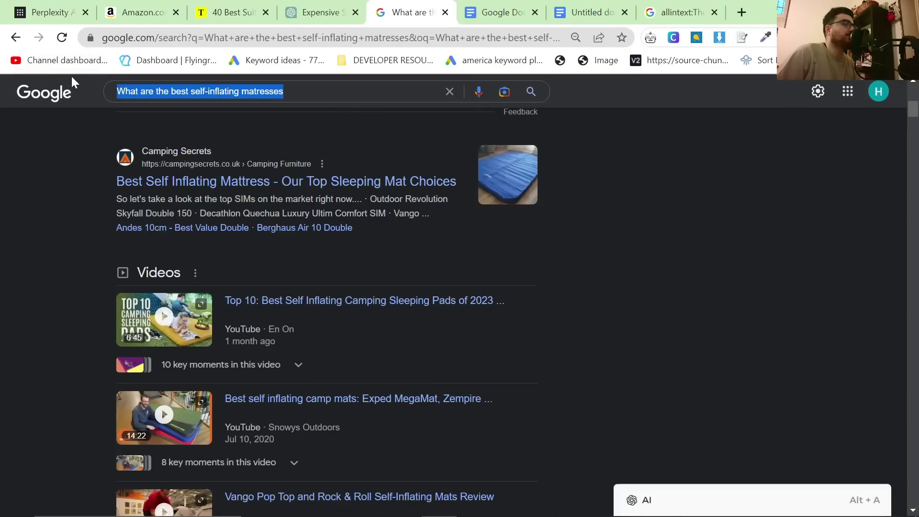
{"action": "key", "text": "BackSpace"}
{"action": "key", "text": "ctrl+v"}
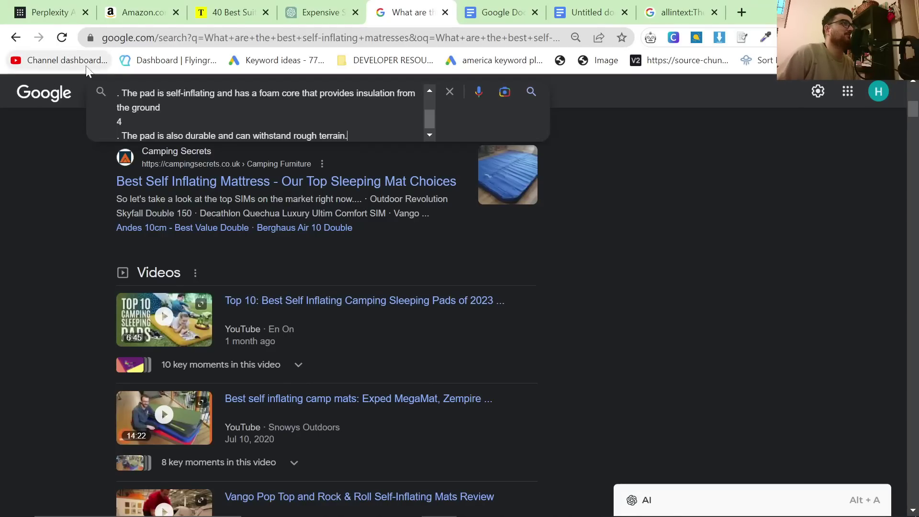
Step: Trim the query to its first sentence, close the quote, and run the exact-phrase search
{"action": "key", "text": "shift+Up"}
{"action": "key", "text": "shift+Up"}
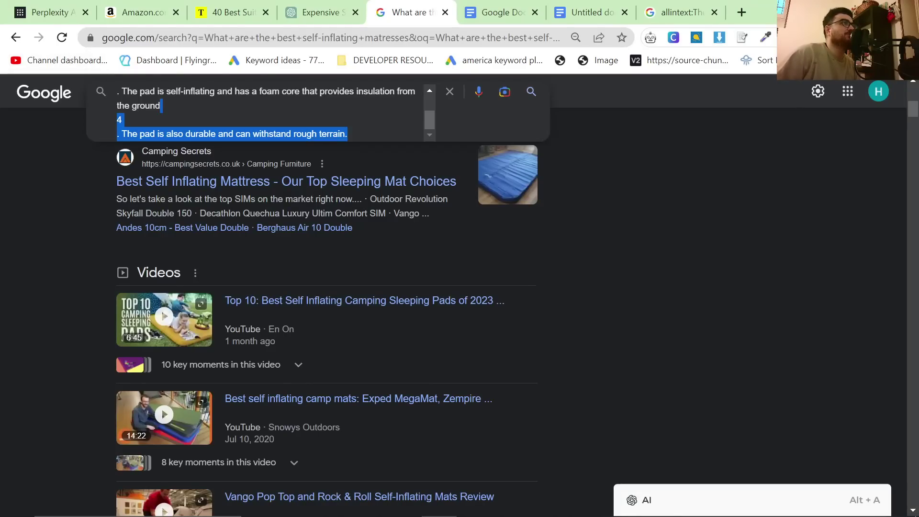
{"action": "key", "text": "BackSpace"}
{"action": "key", "text": "shift+Up"}
{"action": "key", "text": "shift+Up"}
{"action": "key", "text": "shift+Up"}
{"action": "key", "text": "shift+Up"}
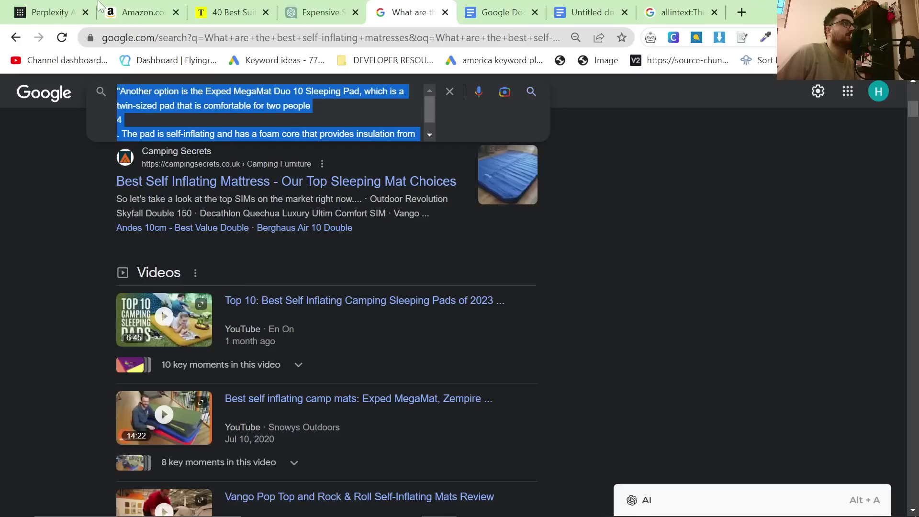
{"action": "key", "text": "shift+Down"}
{"action": "key", "text": "shift+End"}
{"action": "key", "text": "BackSpace"}
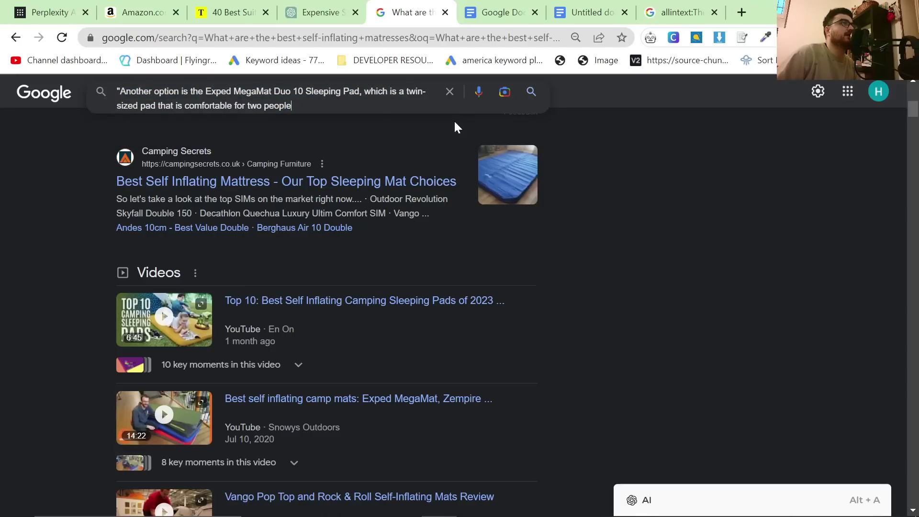
{"action": "type", "text": "\""}
{"action": "key", "text": "Return"}
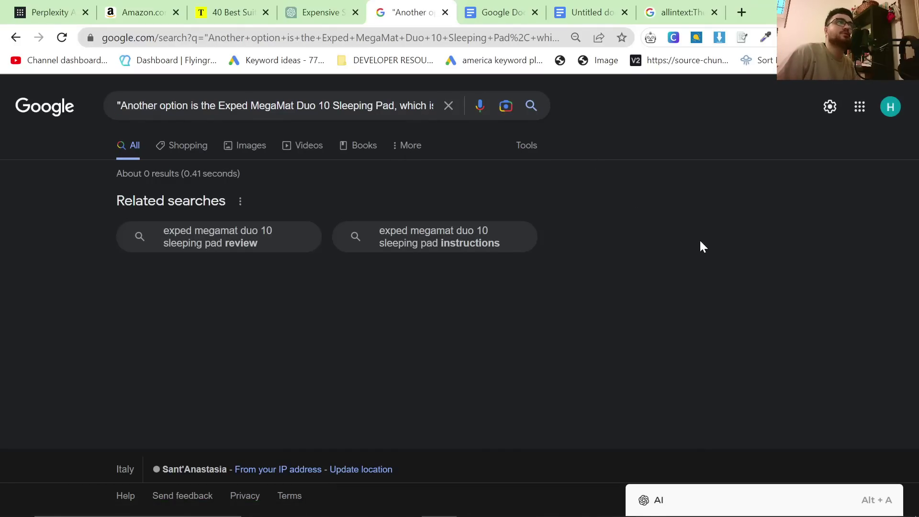
Step: Return to the Perplexity thread and scroll through it down to the 2.6 R-value answer
{"action": "left_click", "coordinate": [229, 105]}
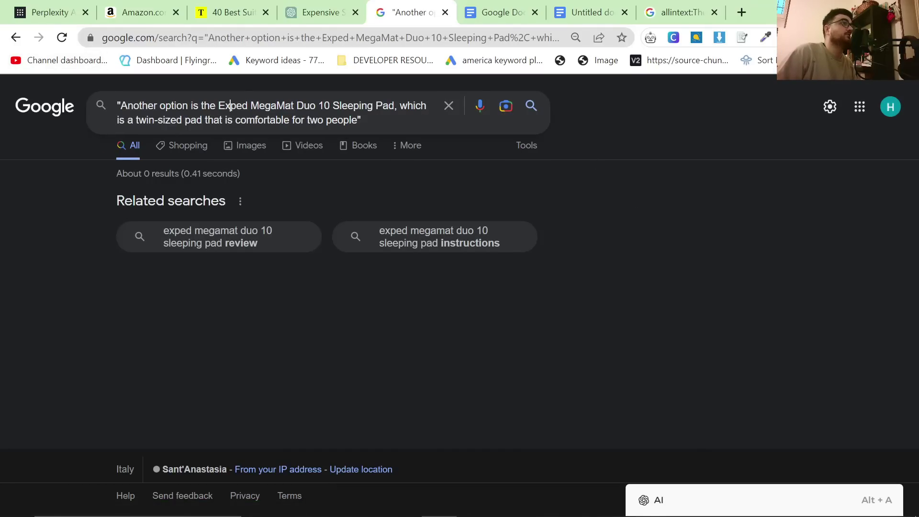
{"action": "left_click", "coordinate": [31, 6]}
{"action": "left_click", "coordinate": [249, 280]}
{"action": "scroll", "coordinate": [266, 272], "scroll_direction": "down", "scroll_amount": 1}
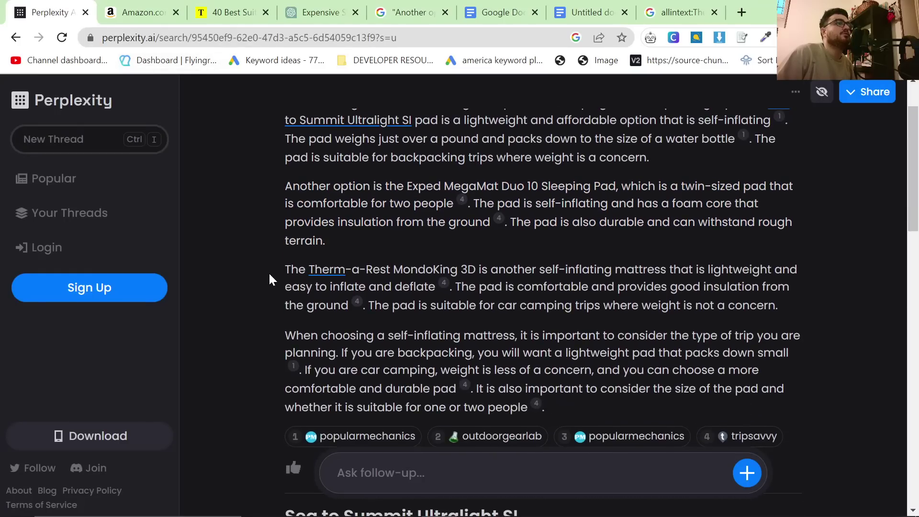
{"action": "scroll", "coordinate": [269, 272], "scroll_direction": "down", "scroll_amount": 3}
{"action": "scroll", "coordinate": [268, 272], "scroll_direction": "up", "scroll_amount": 5}
{"action": "scroll", "coordinate": [268, 275], "scroll_direction": "down", "scroll_amount": 3}
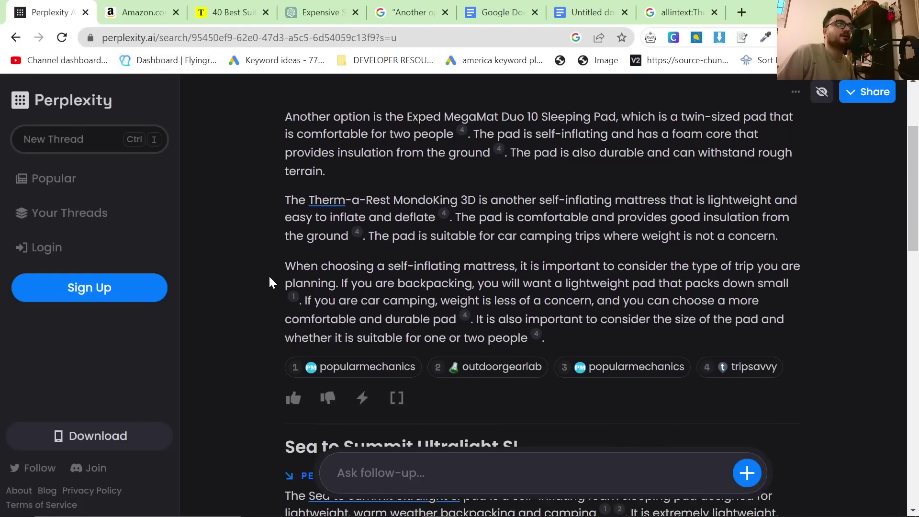
{"action": "scroll", "coordinate": [269, 282], "scroll_direction": "down", "scroll_amount": 6}
{"action": "scroll", "coordinate": [304, 321], "scroll_direction": "up", "scroll_amount": 1}
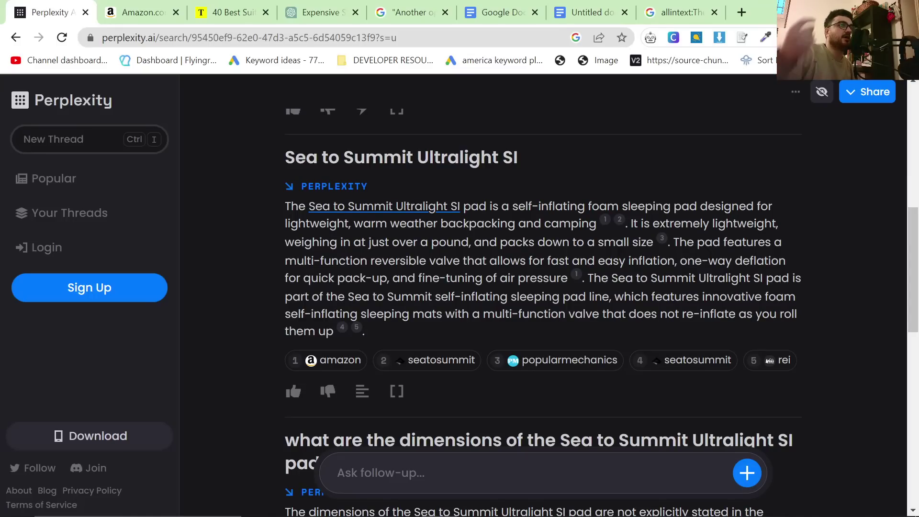
{"action": "scroll", "coordinate": [383, 281], "scroll_direction": "down", "scroll_amount": 3}
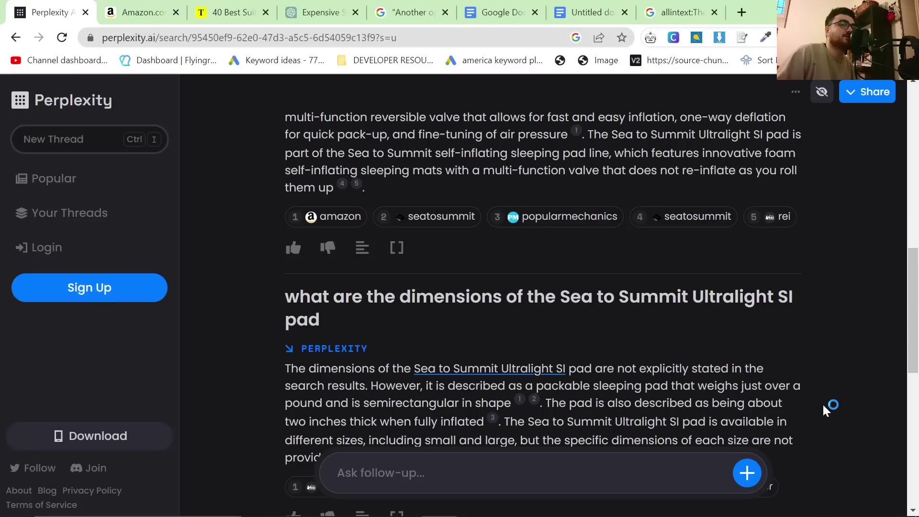
{"action": "scroll", "coordinate": [826, 407], "scroll_direction": "down", "scroll_amount": 3}
{"action": "scroll", "coordinate": [822, 422], "scroll_direction": "down", "scroll_amount": 6}
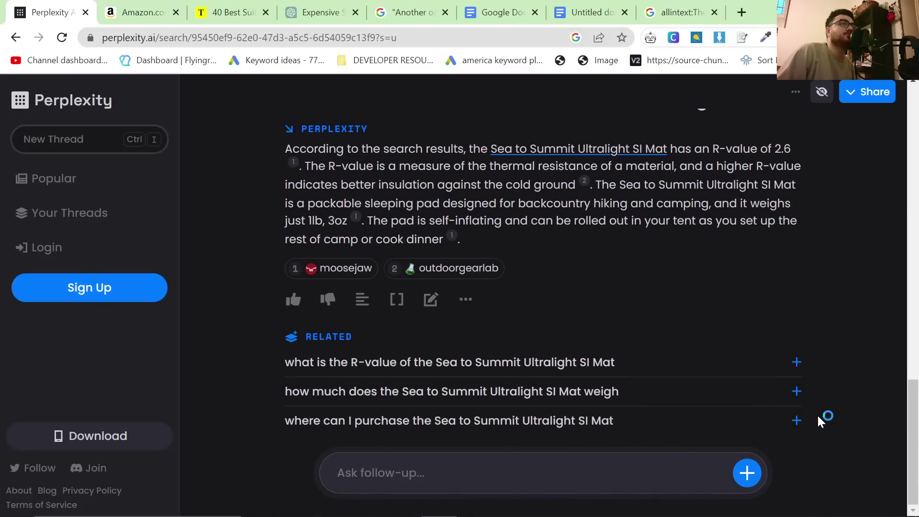
Step: Select the thread from the first heading down to the Related questions
{"action": "key", "text": "Home"}
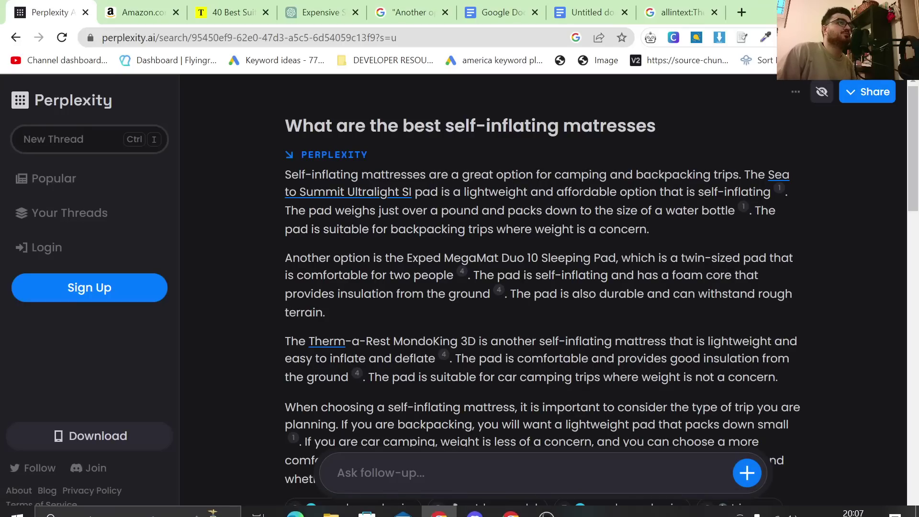
{"action": "scroll", "coordinate": [540, 287], "scroll_direction": "down", "scroll_amount": 3}
{"action": "scroll", "coordinate": [541, 287], "scroll_direction": "down", "scroll_amount": 7}
{"action": "key", "text": "ctrl+a"}
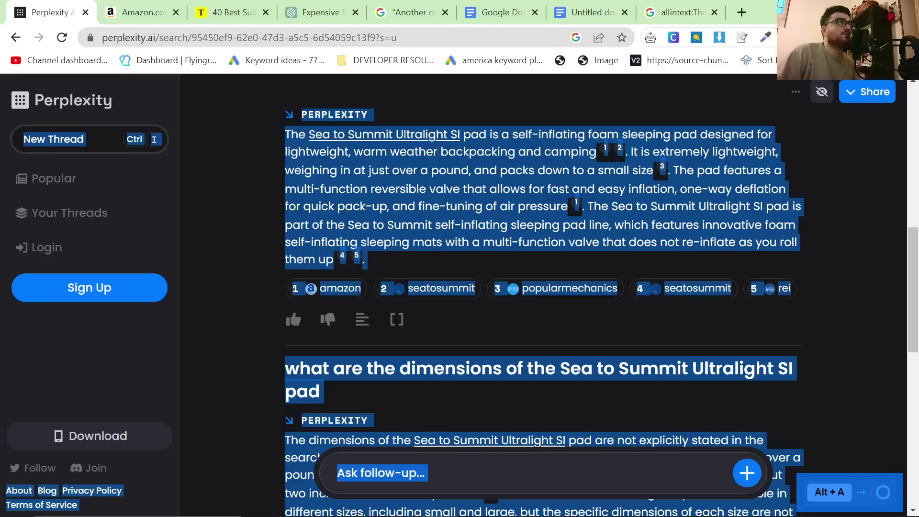
{"action": "left_click", "coordinate": [267, 220]}
{"action": "key", "text": "Home"}
{"action": "left_click_drag", "start_coordinate": [280, 127], "coordinate": [737, 423]}
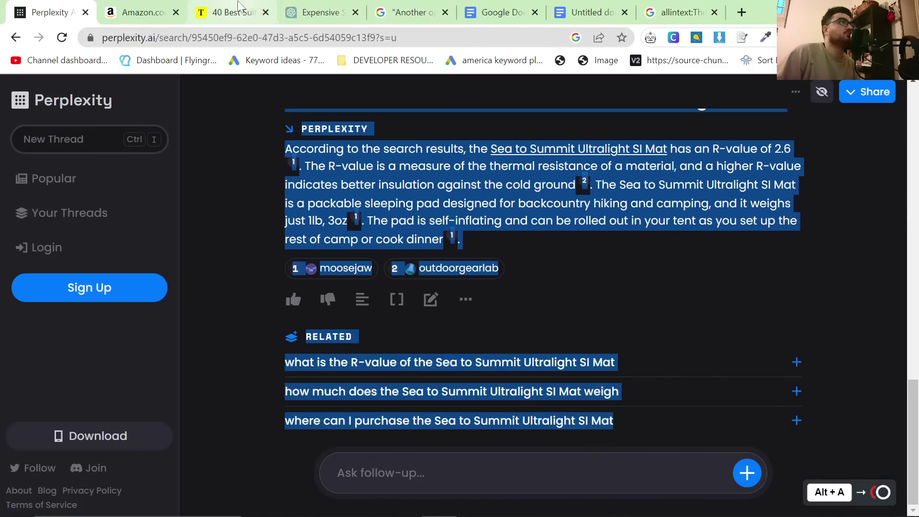
Step: Start a new GPT-4 chat in ChatGPT and paste the copied Perplexity thread
{"action": "left_click", "coordinate": [321, 11]}
{"action": "left_click", "coordinate": [74, 92]}
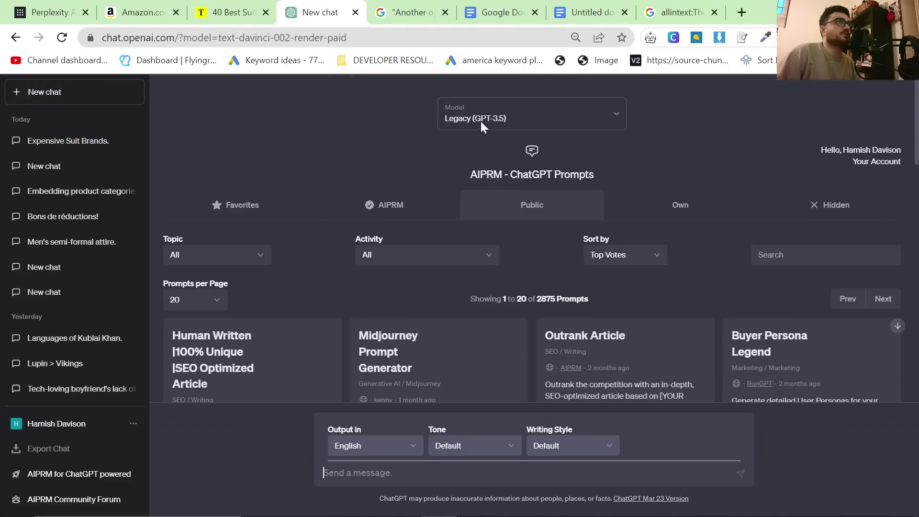
{"action": "left_click", "coordinate": [481, 122]}
{"action": "left_click", "coordinate": [467, 168]}
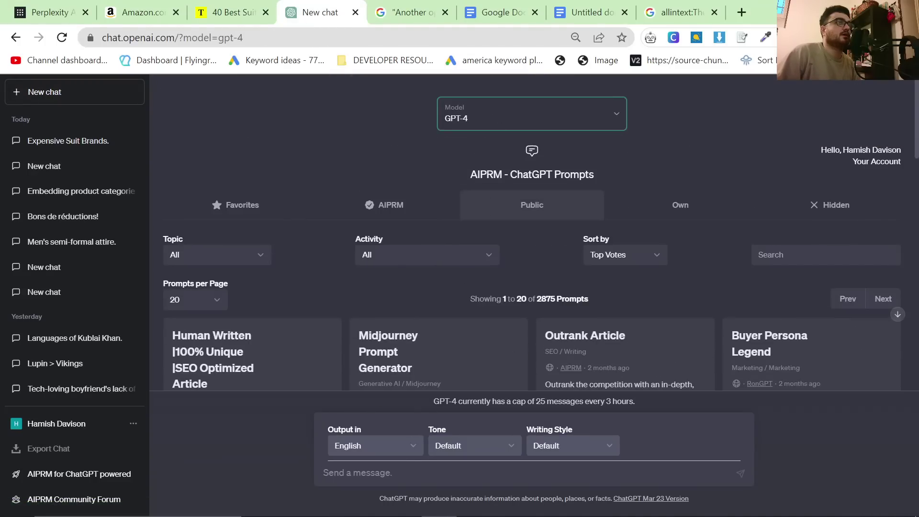
{"action": "left_click", "coordinate": [406, 483]}
{"action": "key", "text": "ctrl+v"}
Step: Add 'Turn this into an article with ma…' above the thread and 'Include these internal links:' below
{"action": "scroll", "coordinate": [532, 422], "scroll_direction": "up", "scroll_amount": 10}
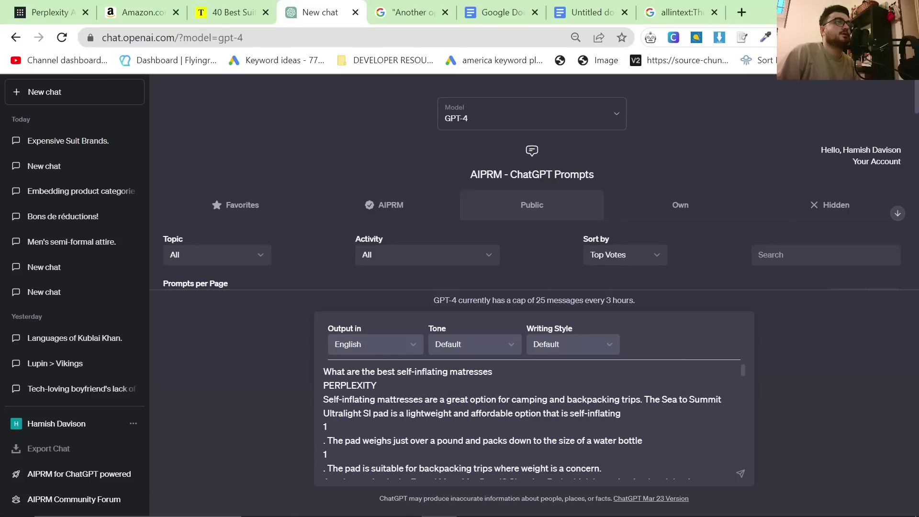
{"action": "key", "text": "ctrl+Home"}
{"action": "key", "text": "Return"}
{"action": "key", "text": "Return"}
{"action": "key", "text": "Up"}
{"action": "key", "text": "Up"}
{"action": "type", "text": "Turn this into an article with ma"}
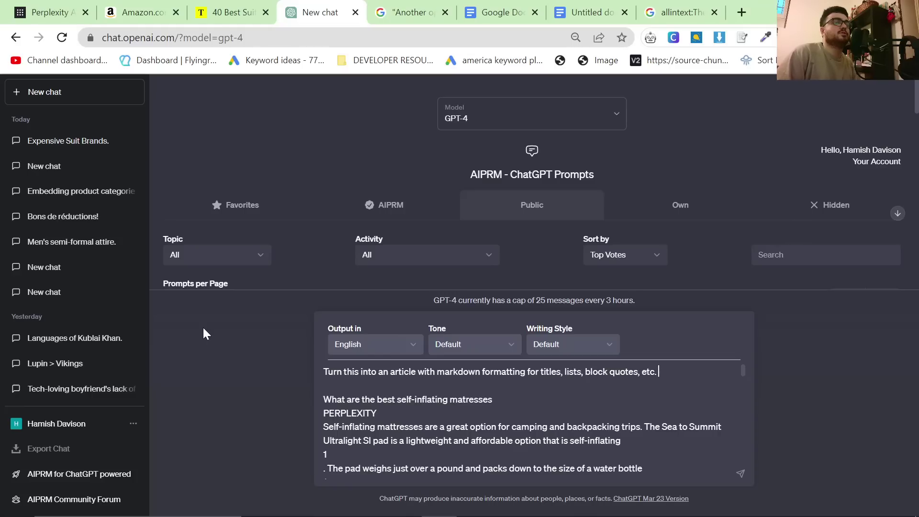
{"action": "key", "text": "ctrl+End"}
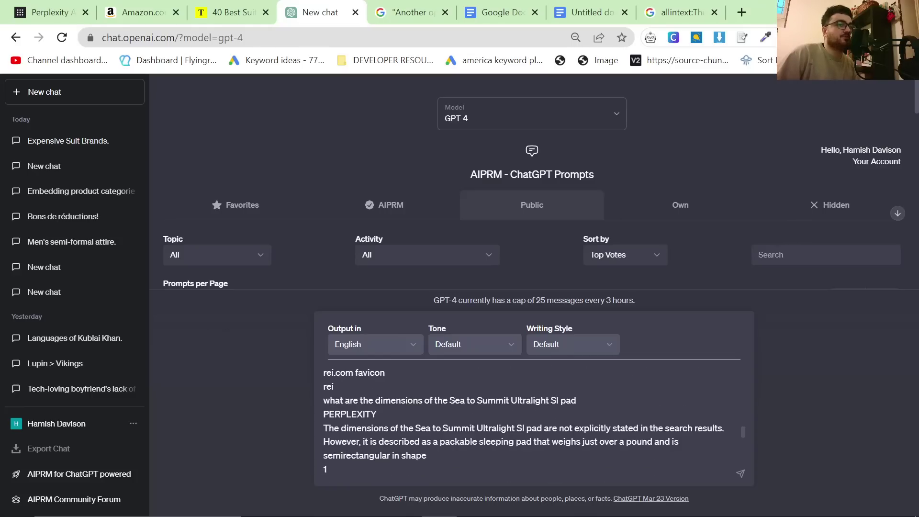
{"action": "key", "text": "shift+Return"}
{"action": "key", "text": "shift+Return"}
{"action": "key", "text": "shift+Return"}
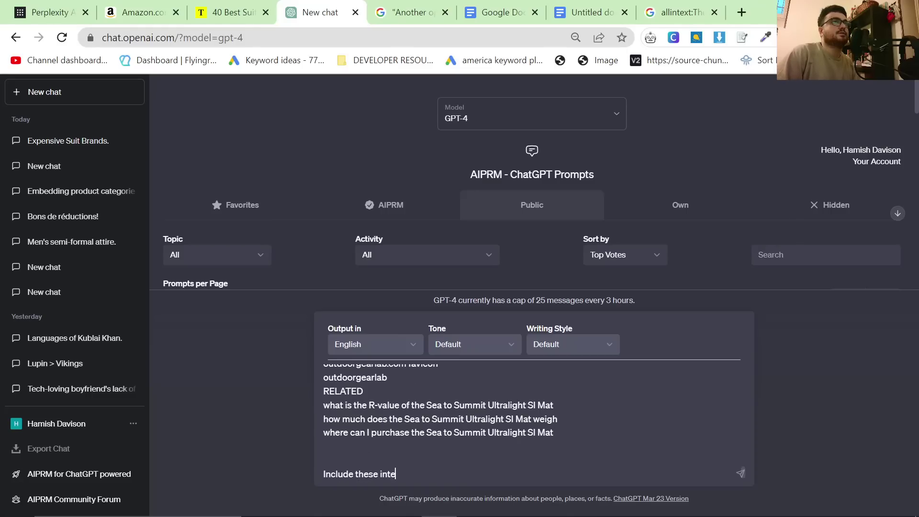
{"action": "type", "text": "Include these internal links:"}
{"action": "key", "text": "shift+Return"}
{"action": "key", "text": "shift+Return"}
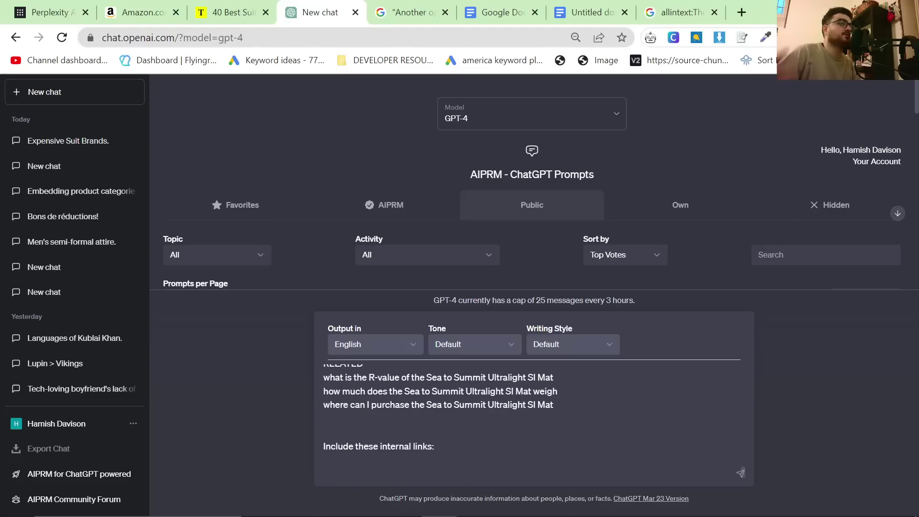
{"action": "scroll", "coordinate": [534, 407], "scroll_direction": "up", "scroll_amount": 15}
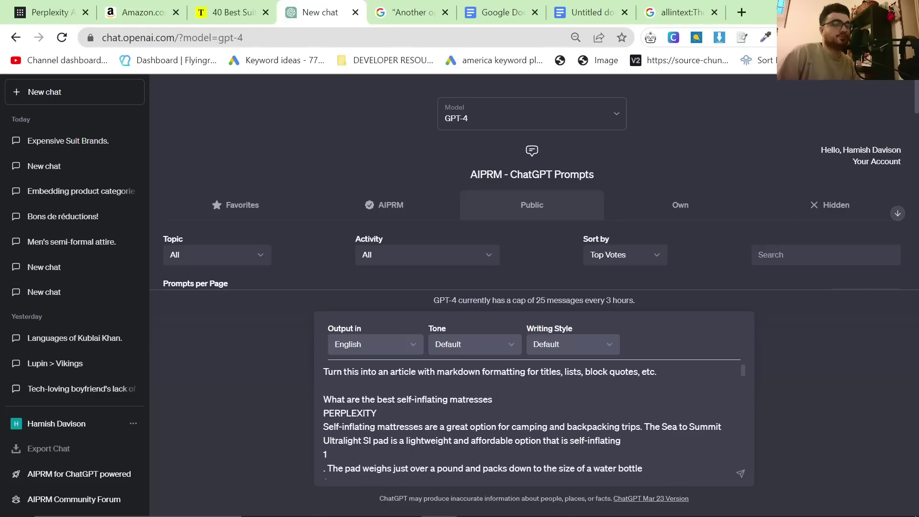
Step: Send the mattress-article prompt to GPT-4
{"action": "key", "text": "Return"}
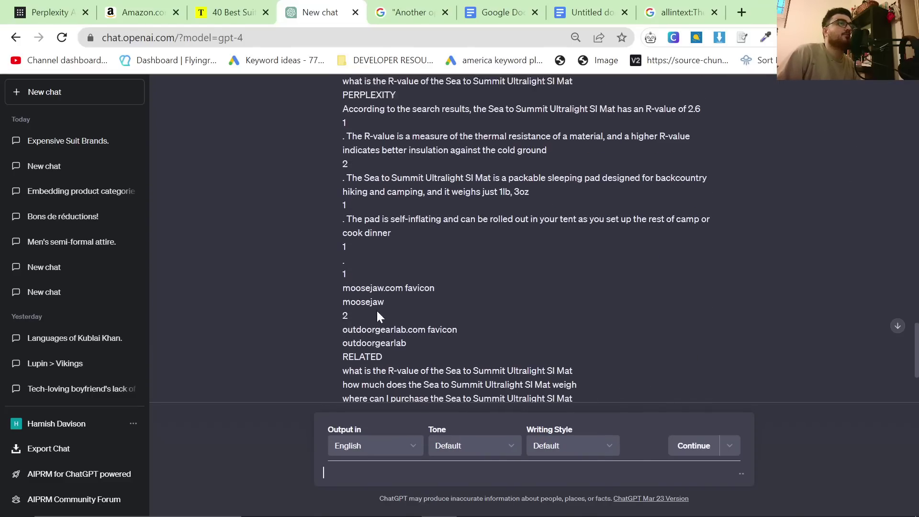